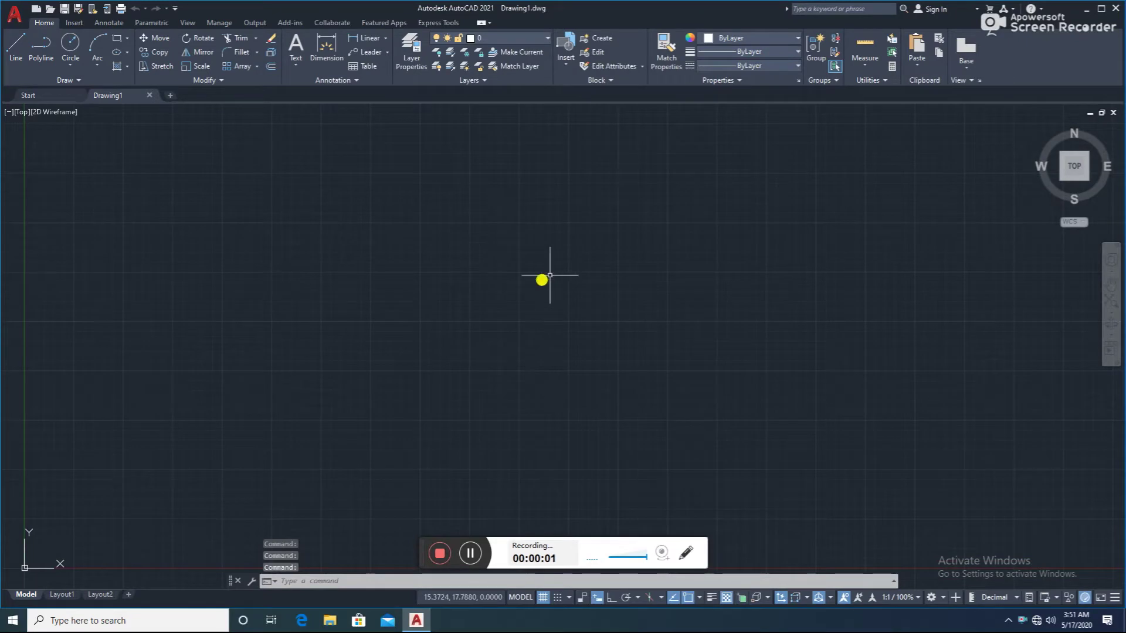
# - Zoom out and turn on Show Menu Bar from the Quick Access Toolbar dropdown
pyautogui.scroll(-4, 545, 262)
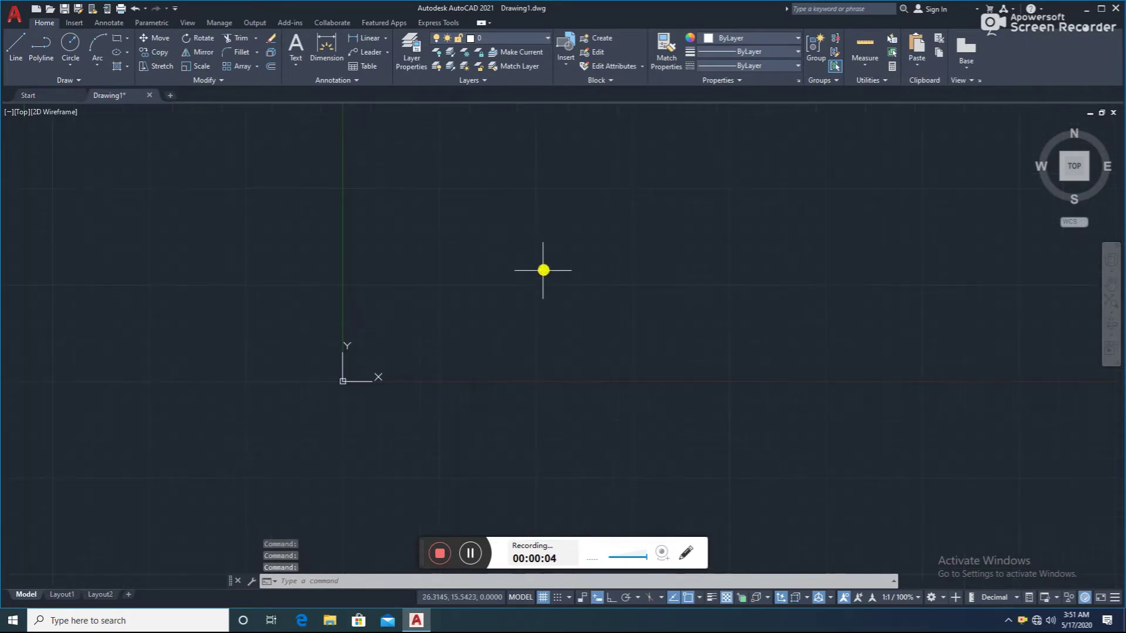
pyautogui.scroll(-3, 543, 270)
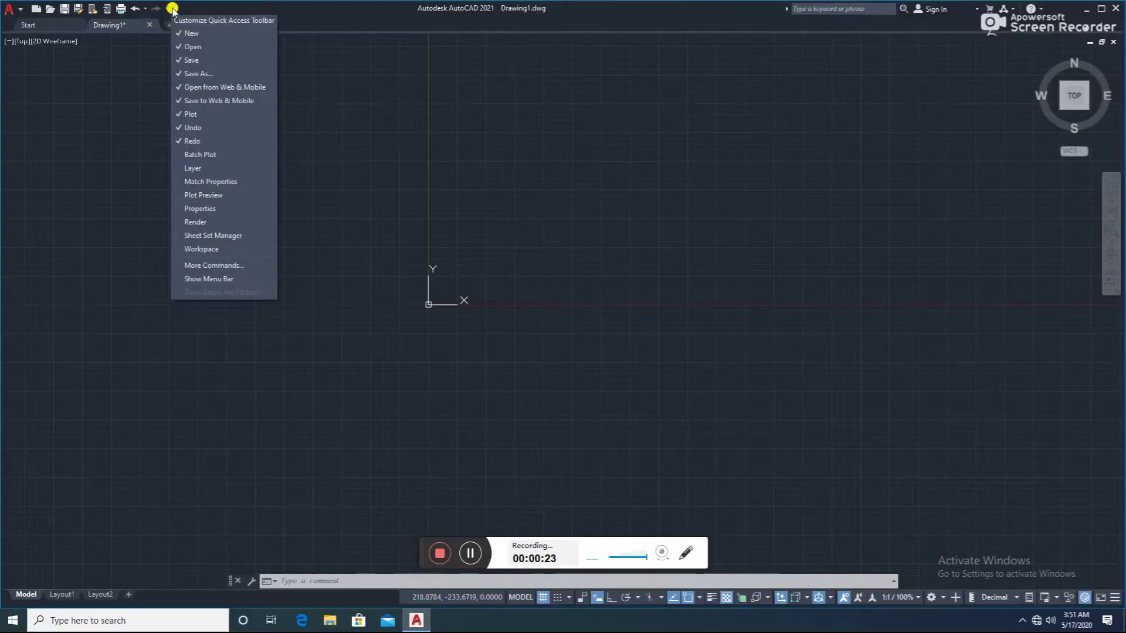
pyautogui.click(204, 279)
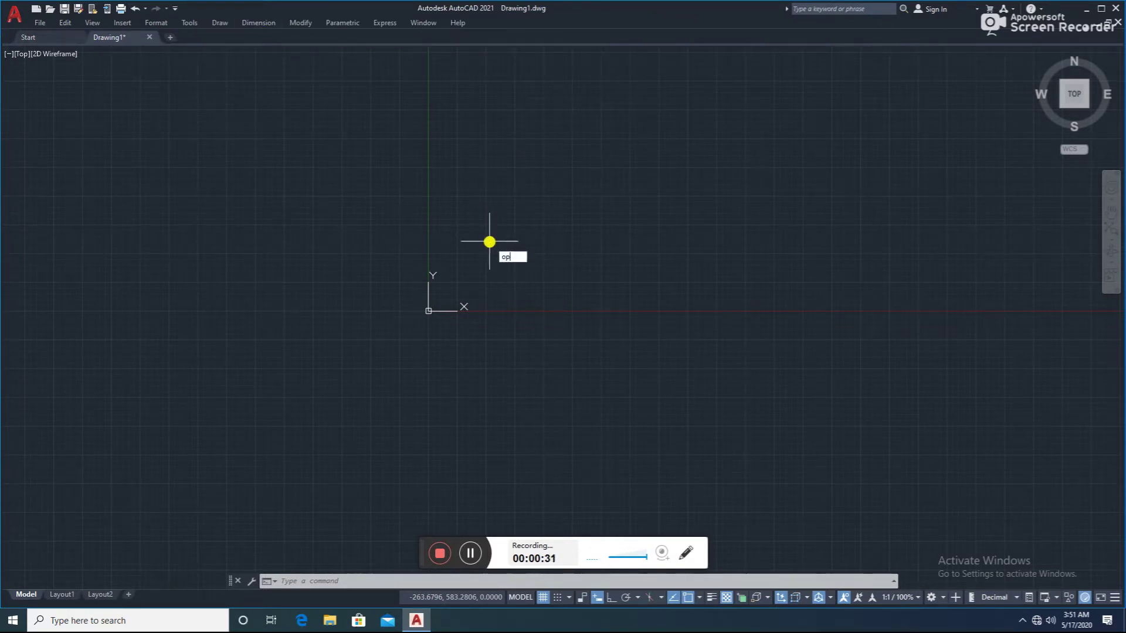
# - Uncheck Show ToolTips in the Options Display settings and close the dialog
pyautogui.write('op')
pyautogui.press('Return')
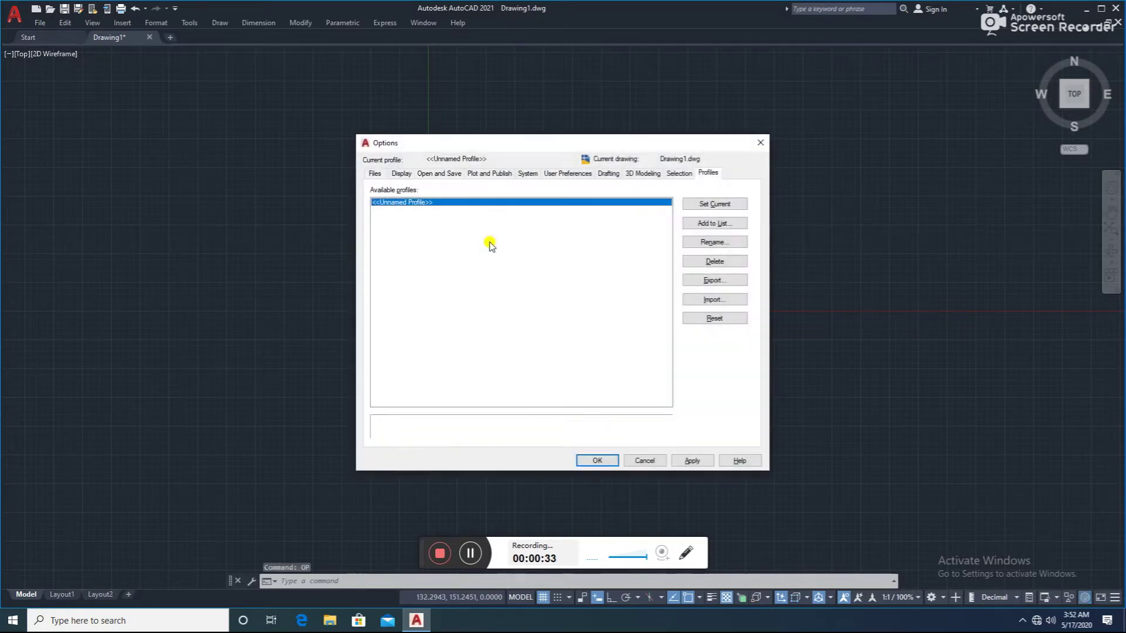
pyautogui.click(402, 173)
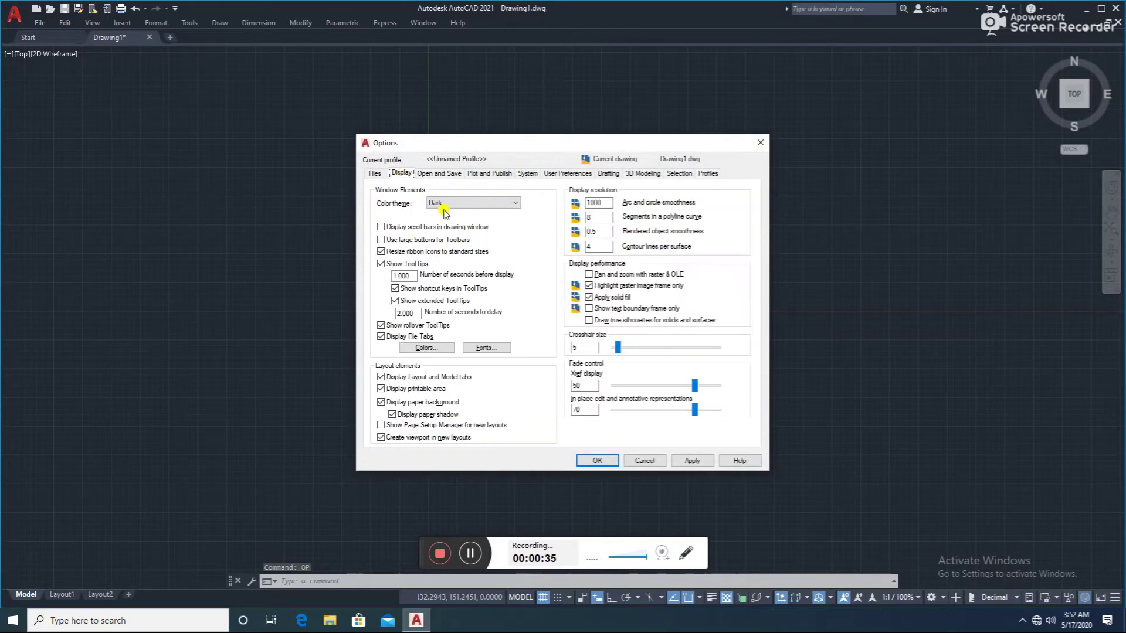
pyautogui.click(413, 267)
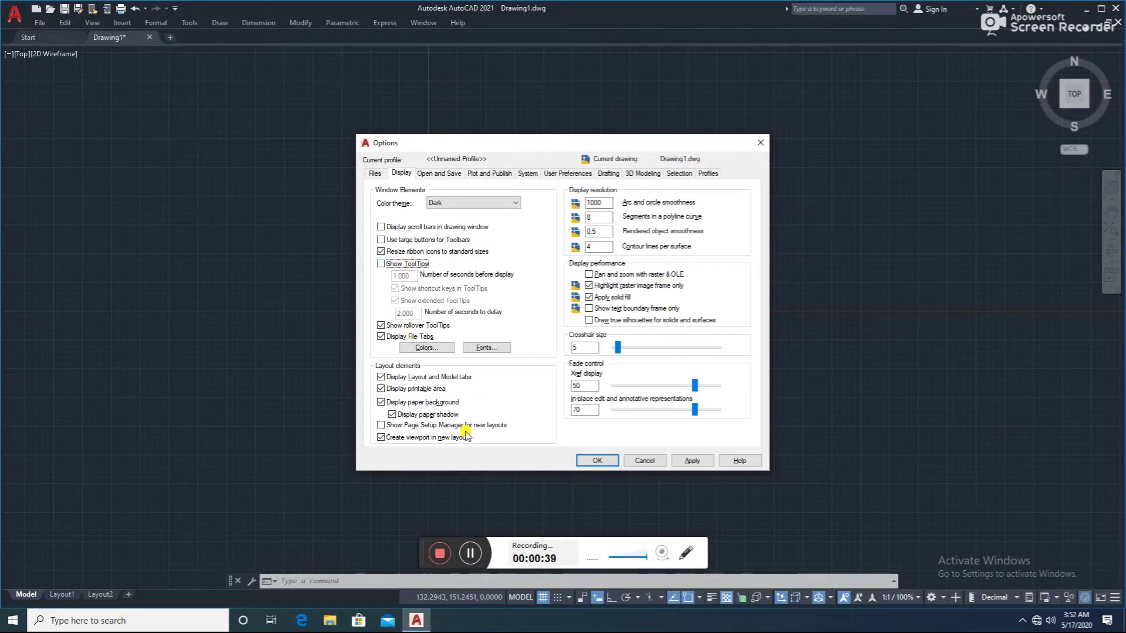
pyautogui.click(580, 460)
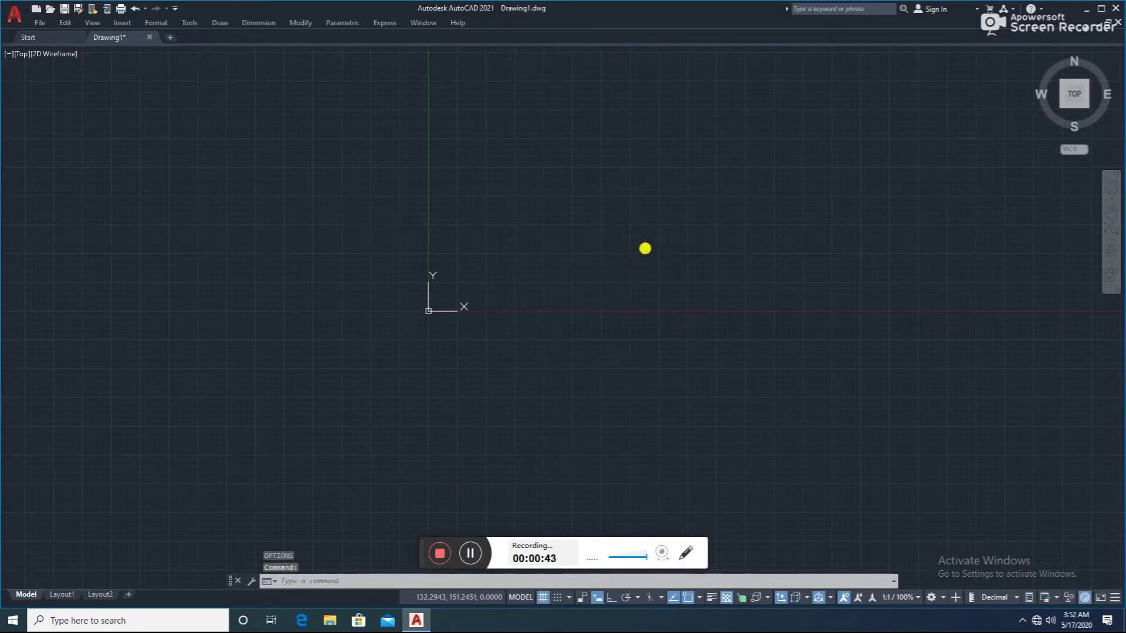
# - Cancel any pending command and reopen Options with OP
pyautogui.press('Escape')
pyautogui.press('Escape')
pyautogui.press('Escape')
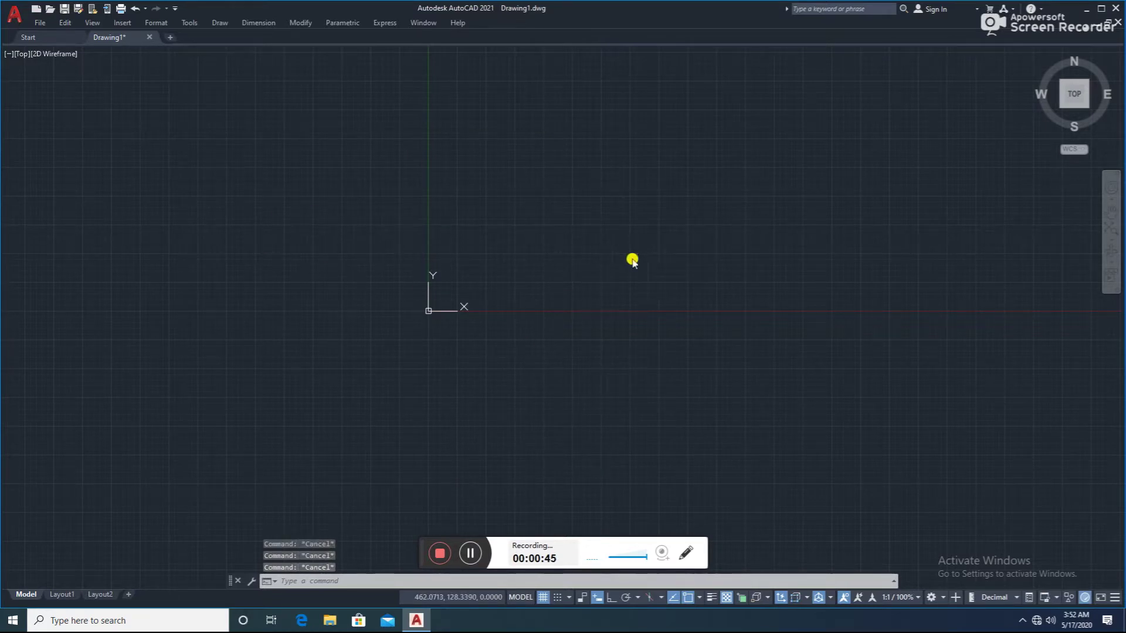
pyautogui.write('op')
pyautogui.press('Return')
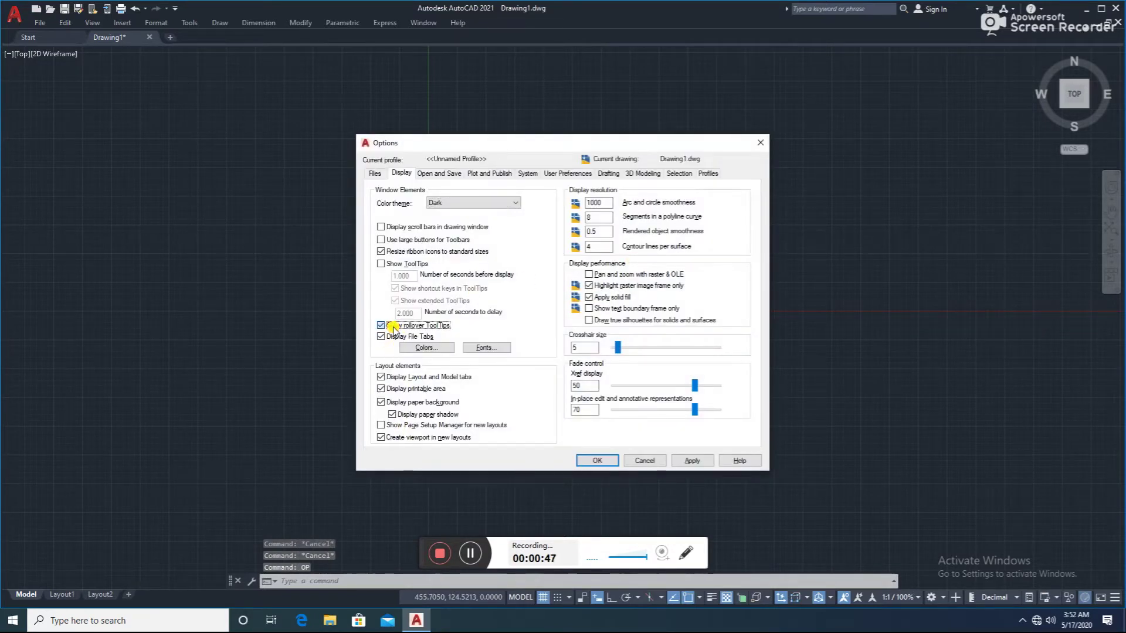
# - Hide the file tabs and turn rollover tooltips and Show ToolTips back on
pyautogui.click(396, 338)
pyautogui.click(394, 326)
pyautogui.click(387, 265)
# - Set the model space uniform background to Black and toggle rollover tooltips
pyautogui.click(444, 352)
pyautogui.click(647, 182)
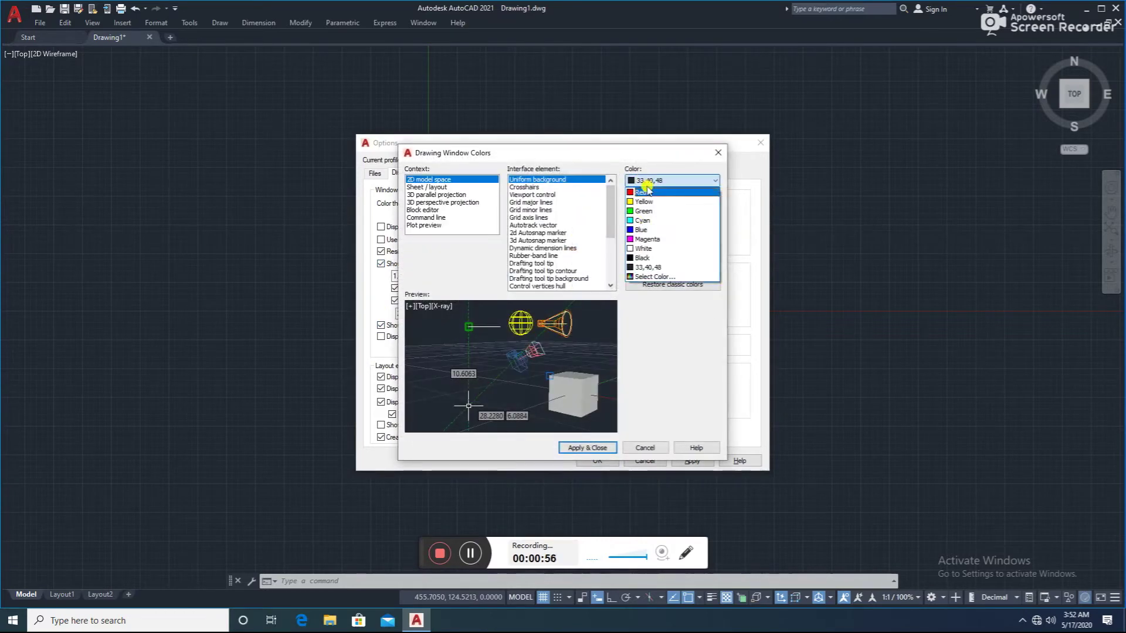
pyautogui.click(661, 258)
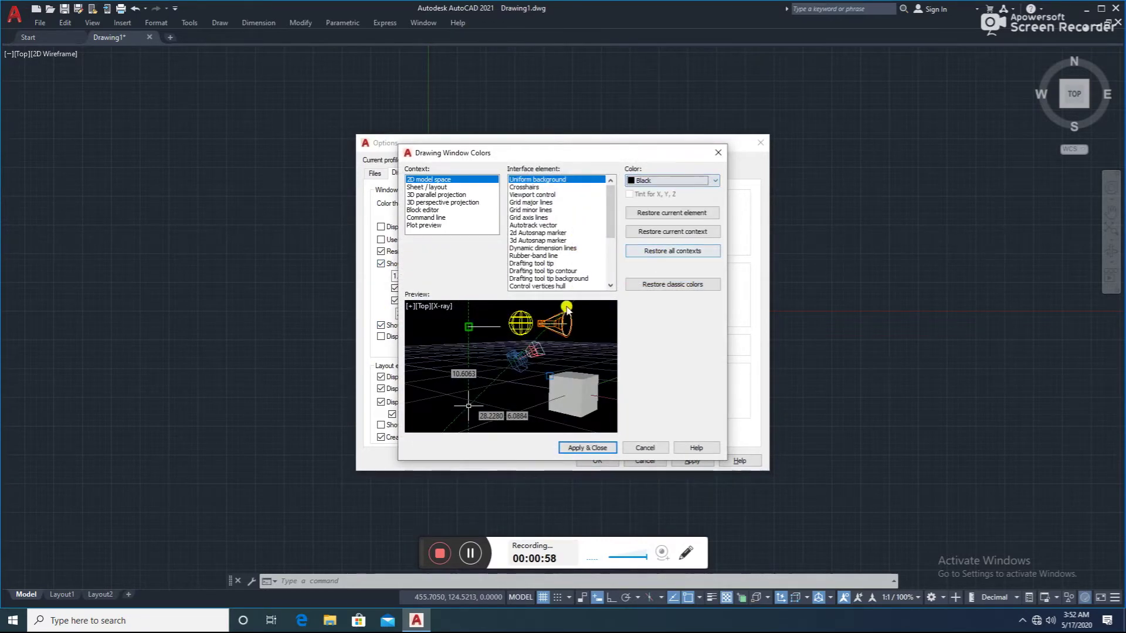
pyautogui.click(570, 449)
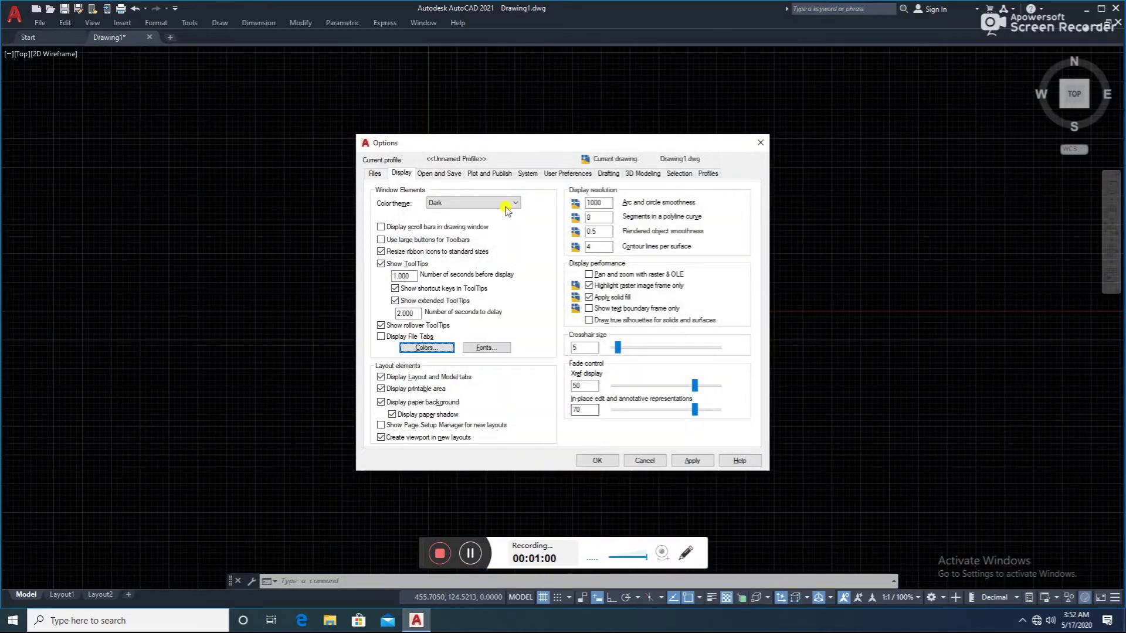
pyautogui.click(383, 326)
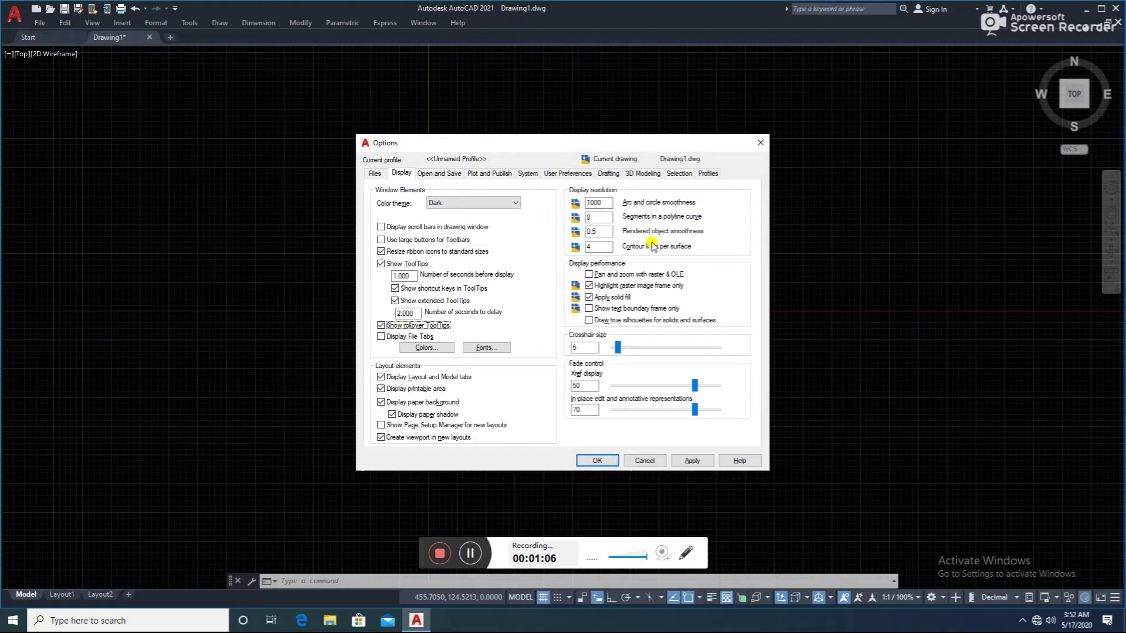
# - Increase the AutoSnap marker size on Drafting and the pickbox and grip sizes on Selection, then click OK
pyautogui.click(608, 176)
pyautogui.click(461, 325)
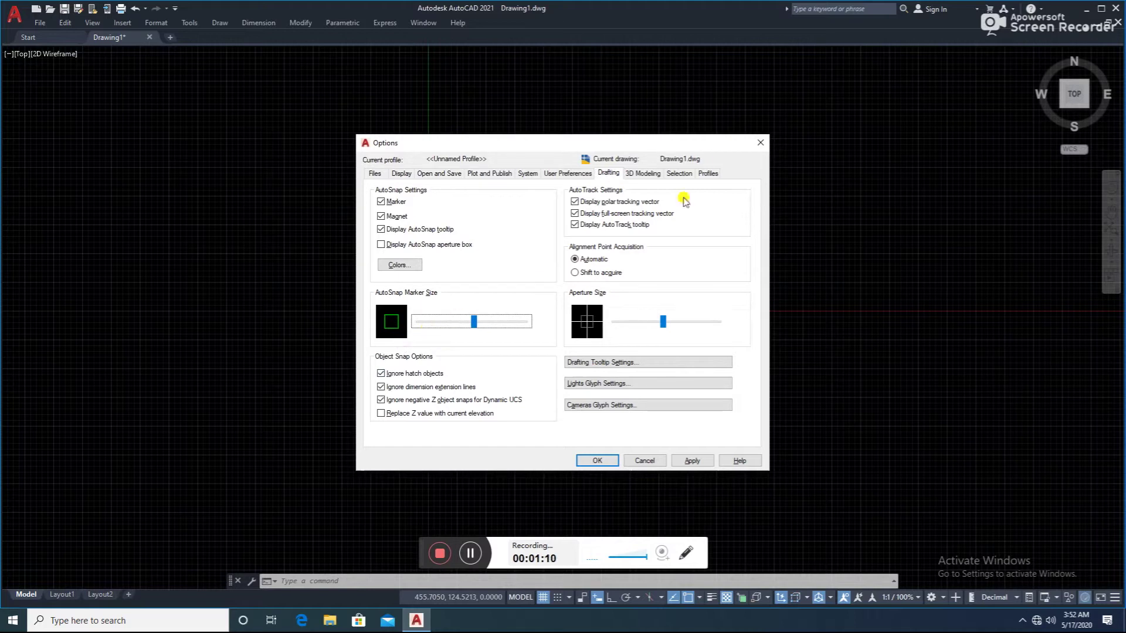
pyautogui.click(641, 176)
pyautogui.click(679, 175)
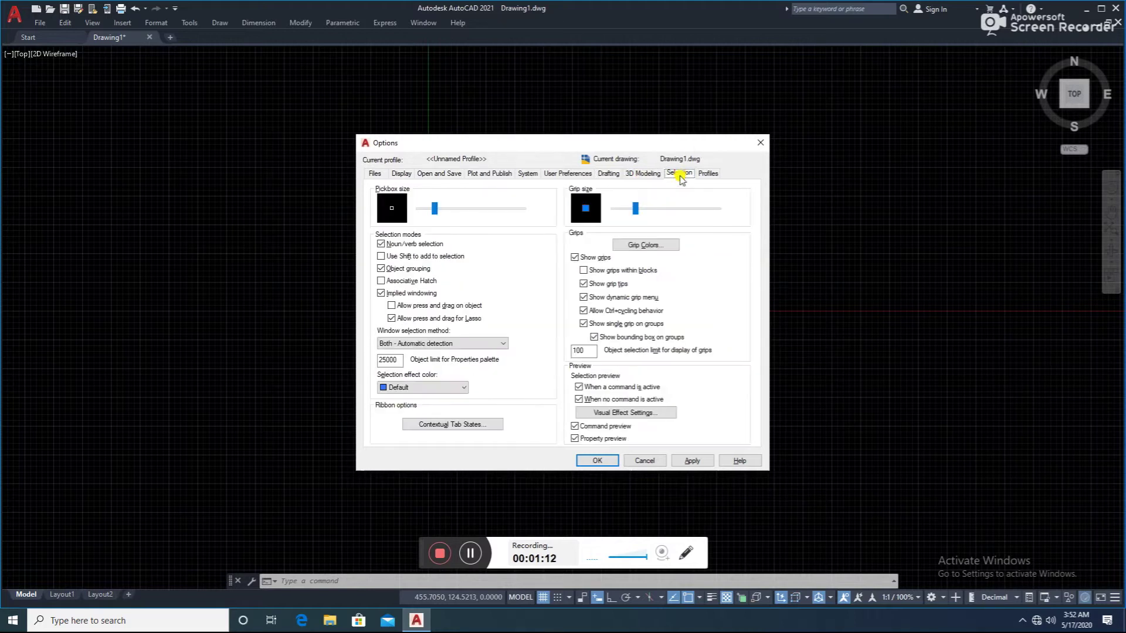
pyautogui.click(451, 208)
pyautogui.click(661, 210)
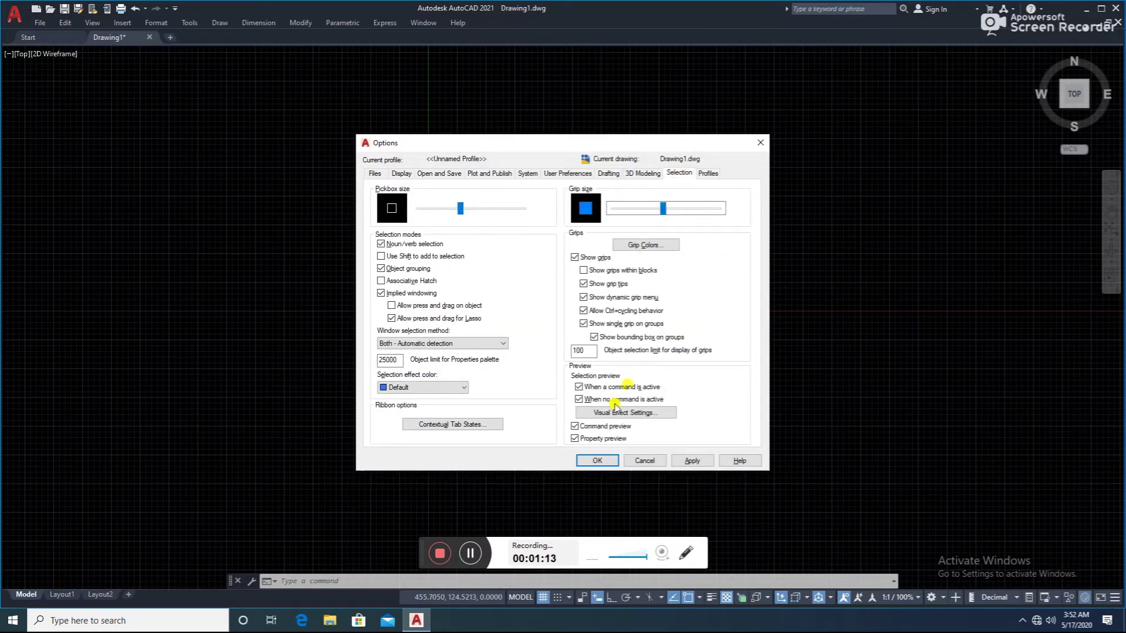
pyautogui.click(593, 461)
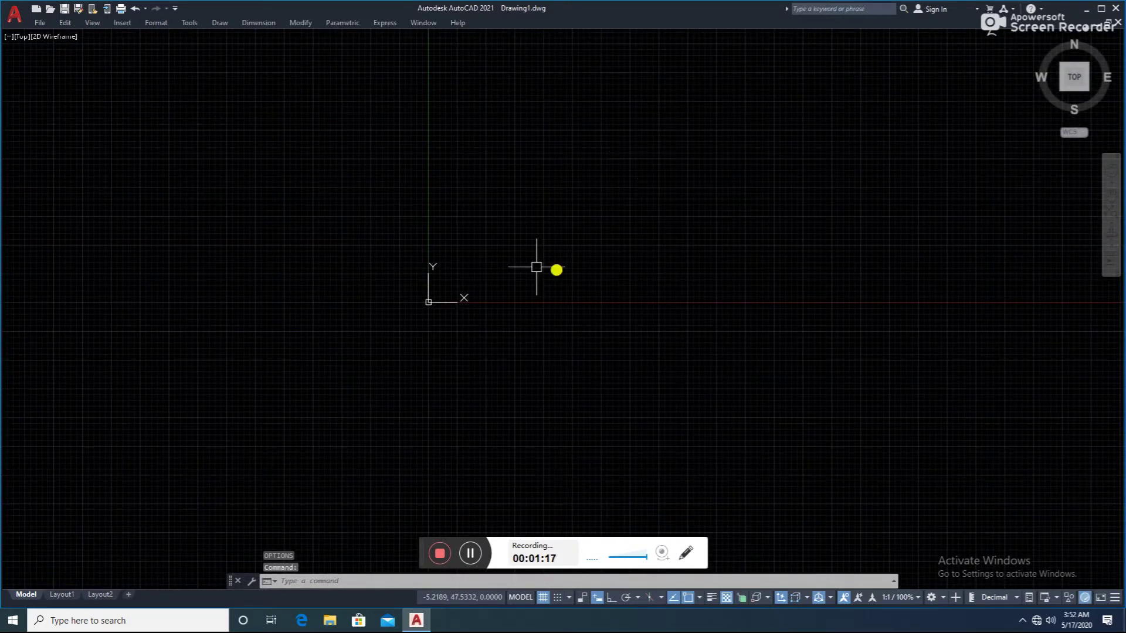
pyautogui.moveTo(515, 266); pyautogui.dragTo(417, 274, button='middle')
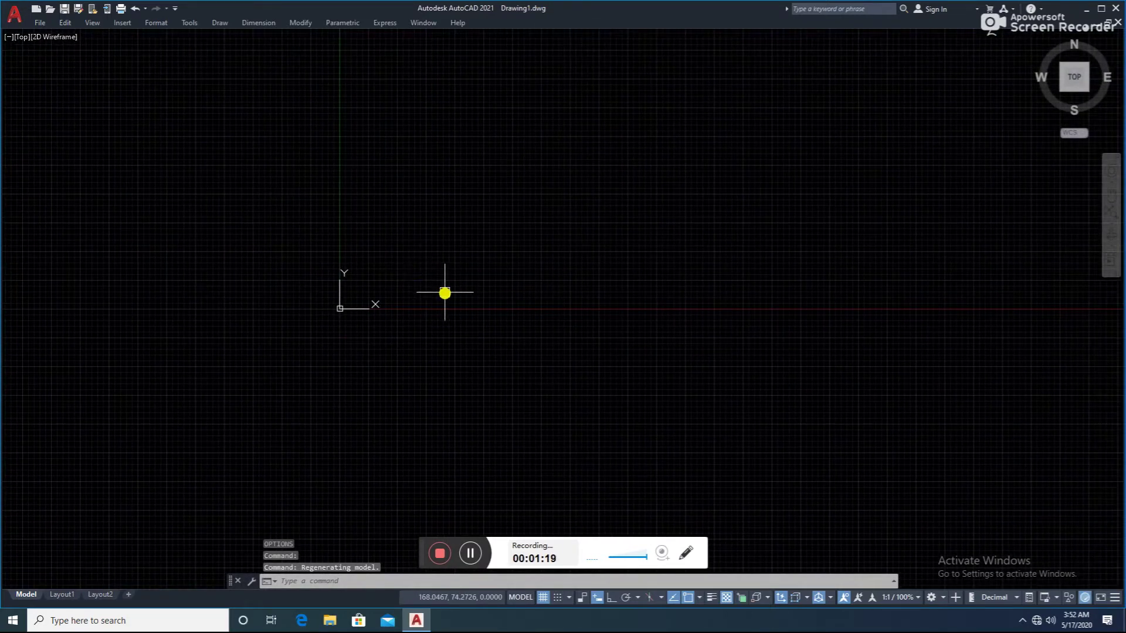
# - Pan and scroll around the empty black drawing area
pyautogui.moveTo(468, 253); pyautogui.dragTo(525, 309, button='middle')
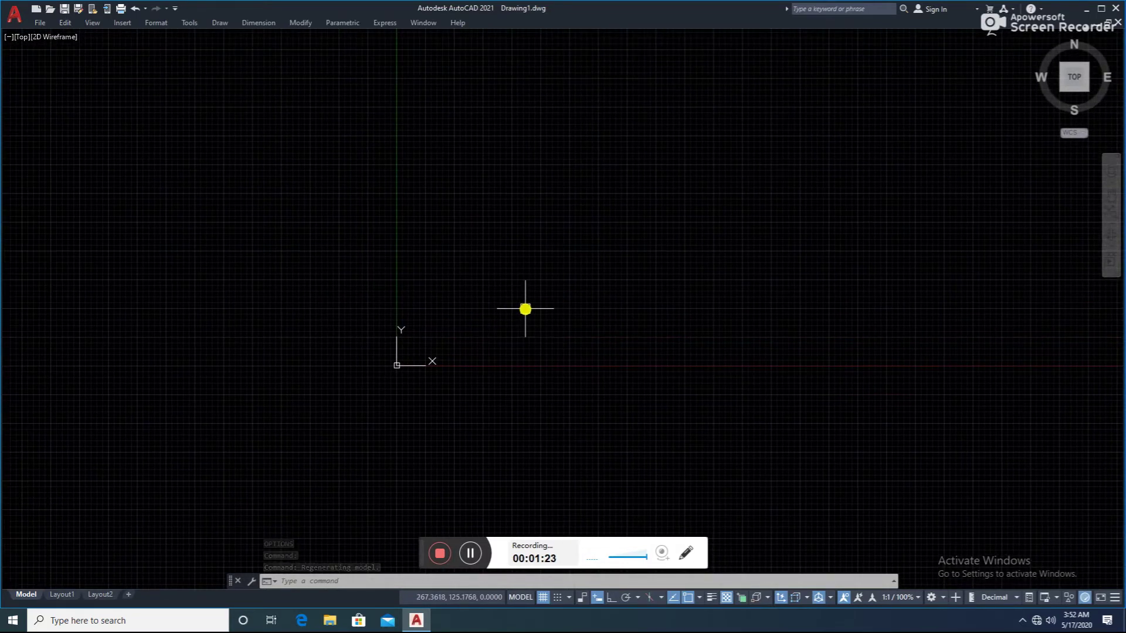
pyautogui.moveTo(506, 266); pyautogui.dragTo(590, 247, button='middle')
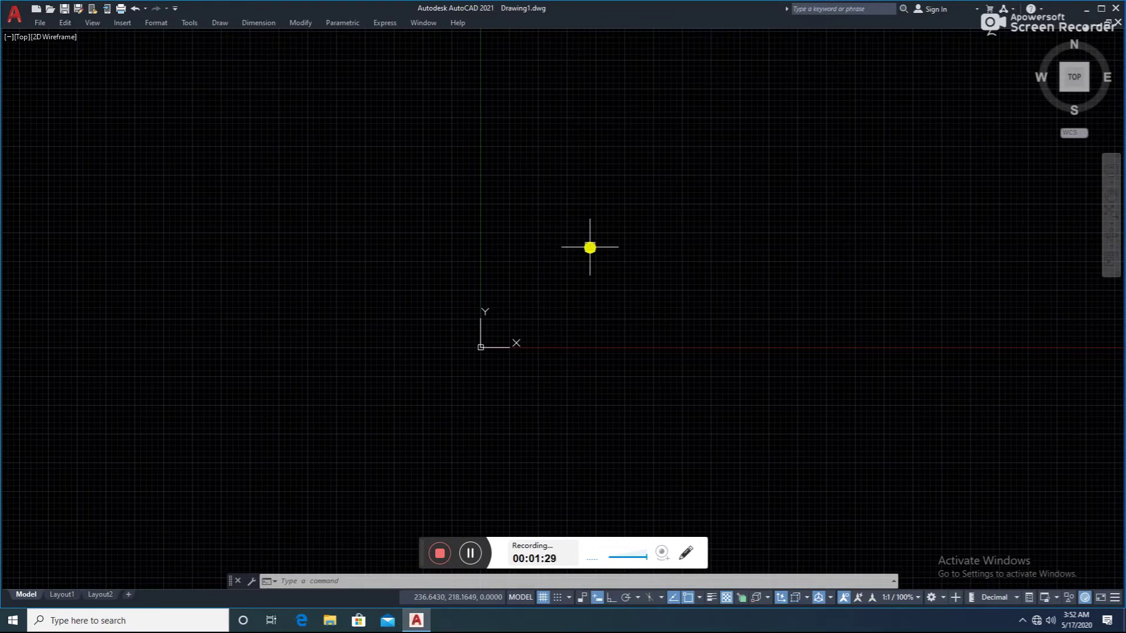
pyautogui.click(478, 539)
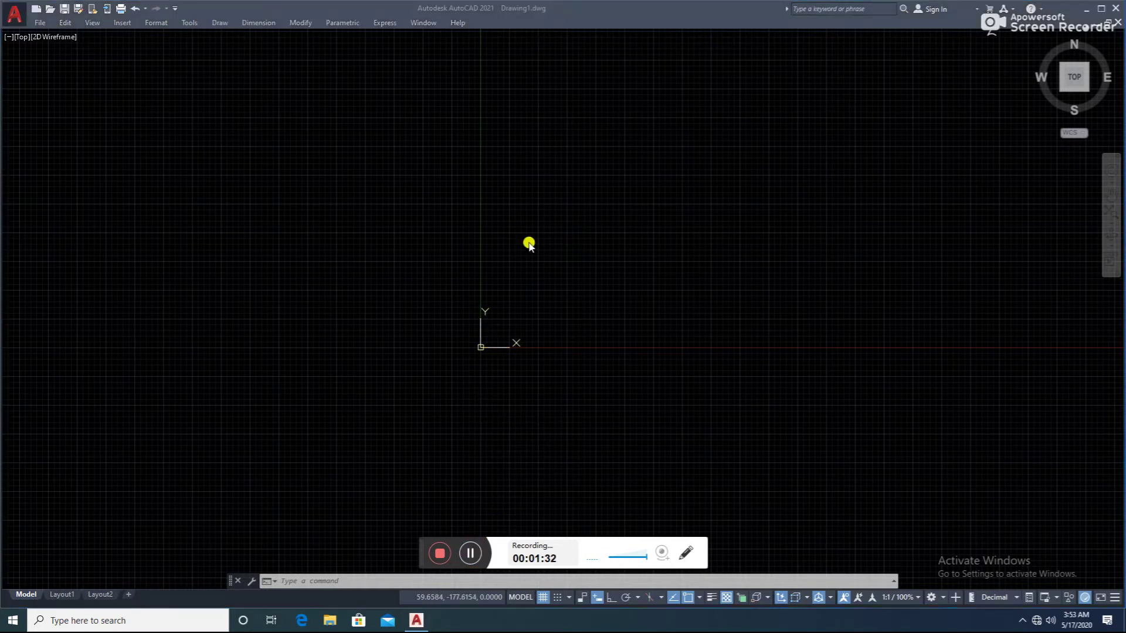
pyautogui.scroll(-3, 381, 270)
pyautogui.scroll(3, 335, 309)
# - Browse and dismiss the Draw and Modify menus without running commands, ending on Tools
pyautogui.click(222, 24)
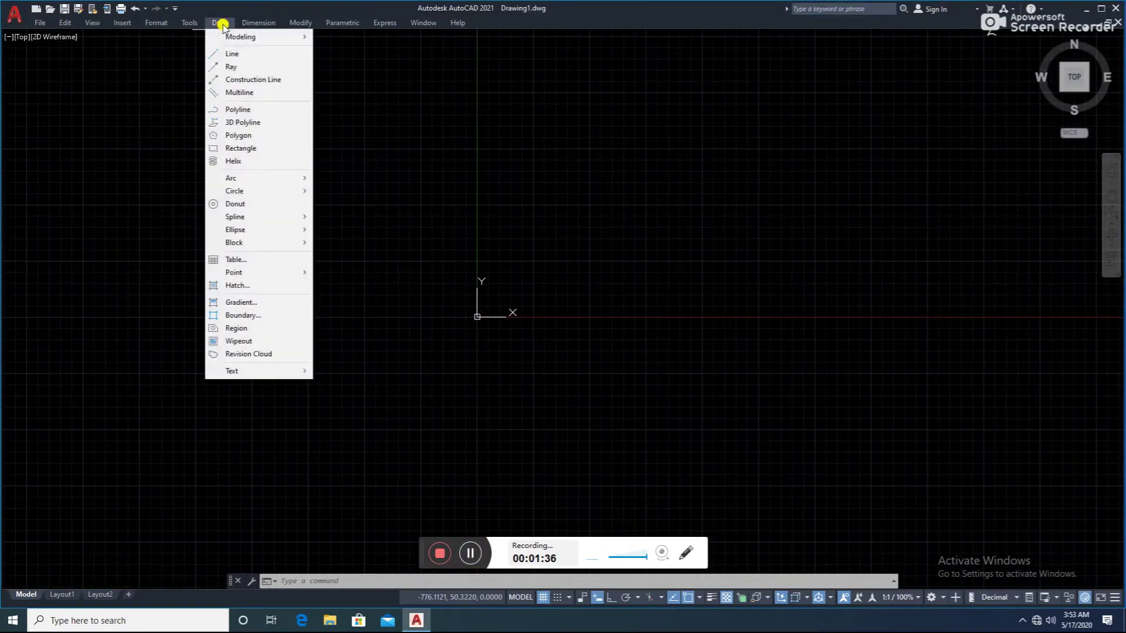
pyautogui.click(491, 124)
pyautogui.click(324, 136)
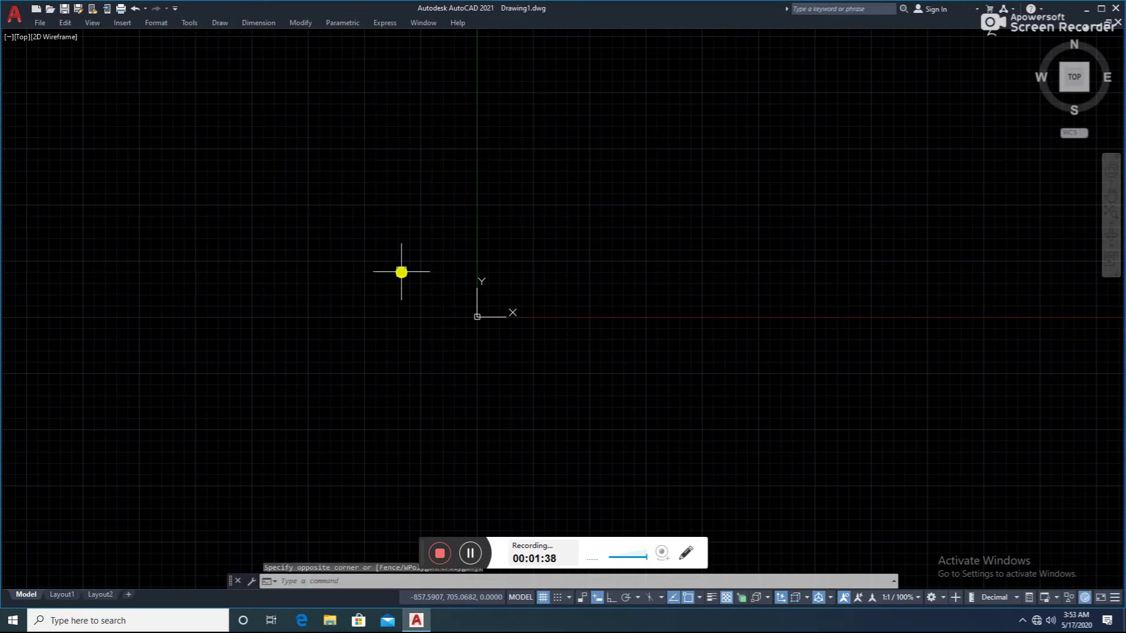
pyautogui.click(296, 22)
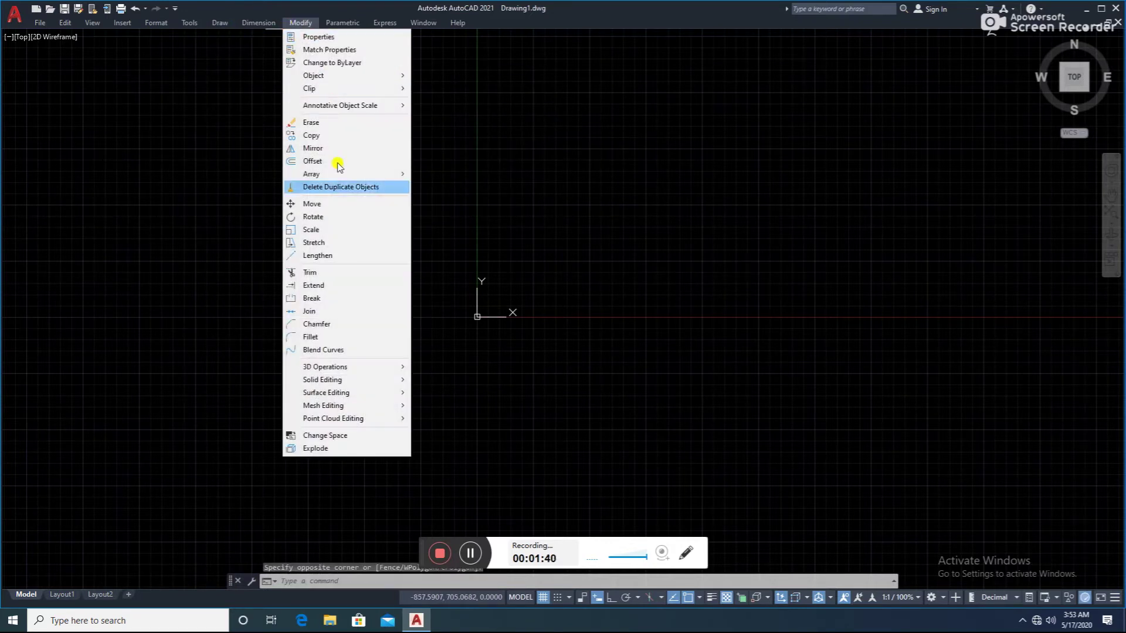
pyautogui.click(579, 204)
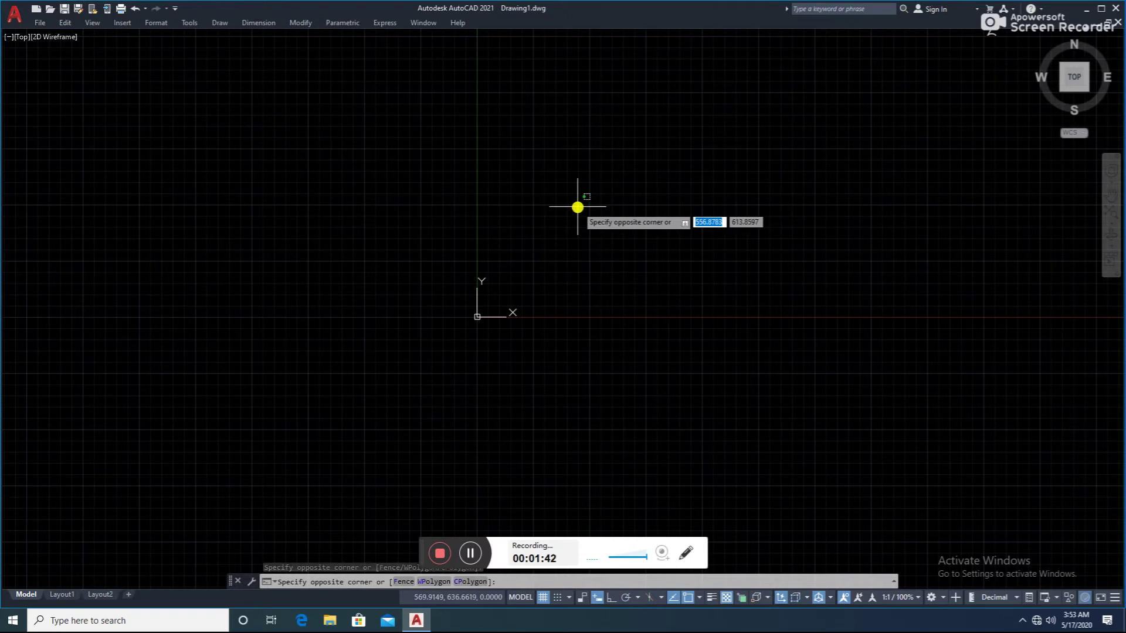
pyautogui.click(617, 26)
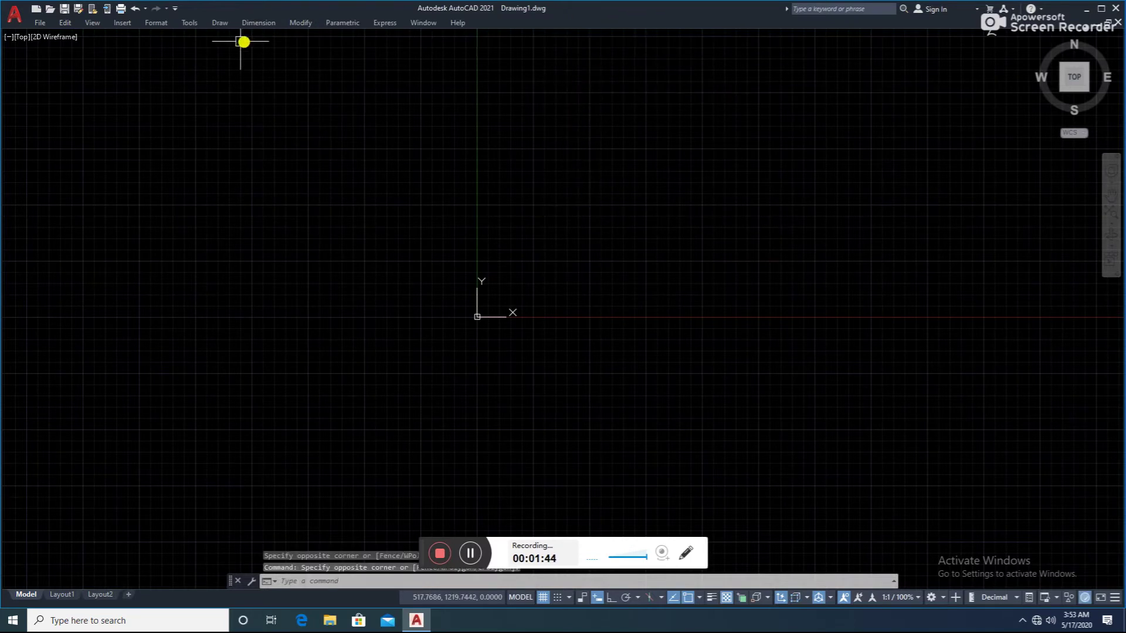
pyautogui.click(186, 23)
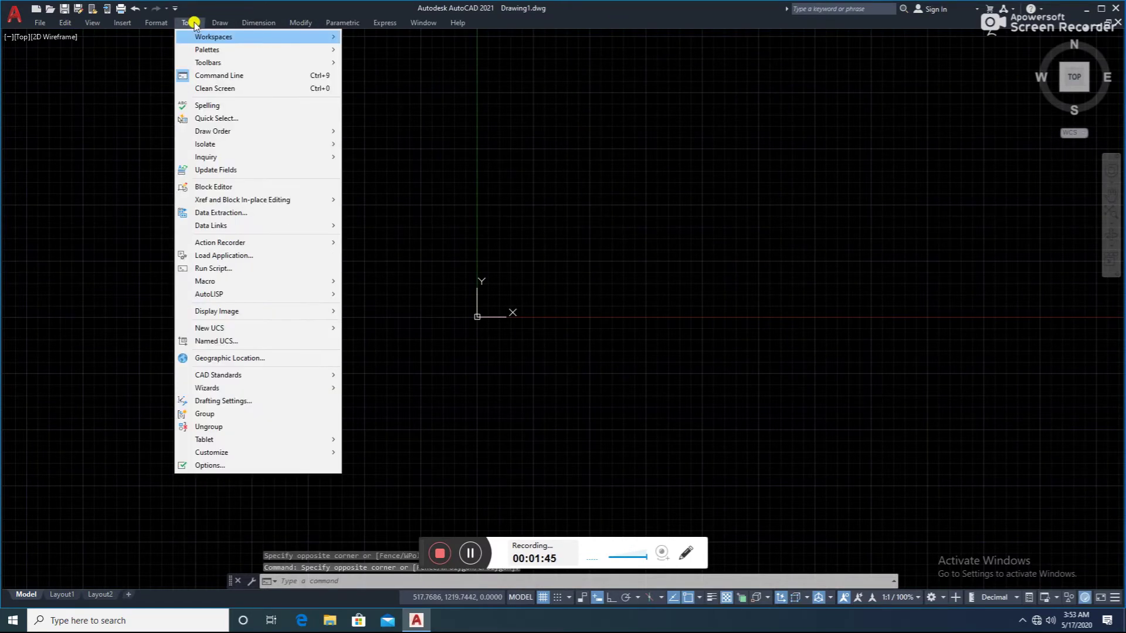
pyautogui.moveTo(209, 62)
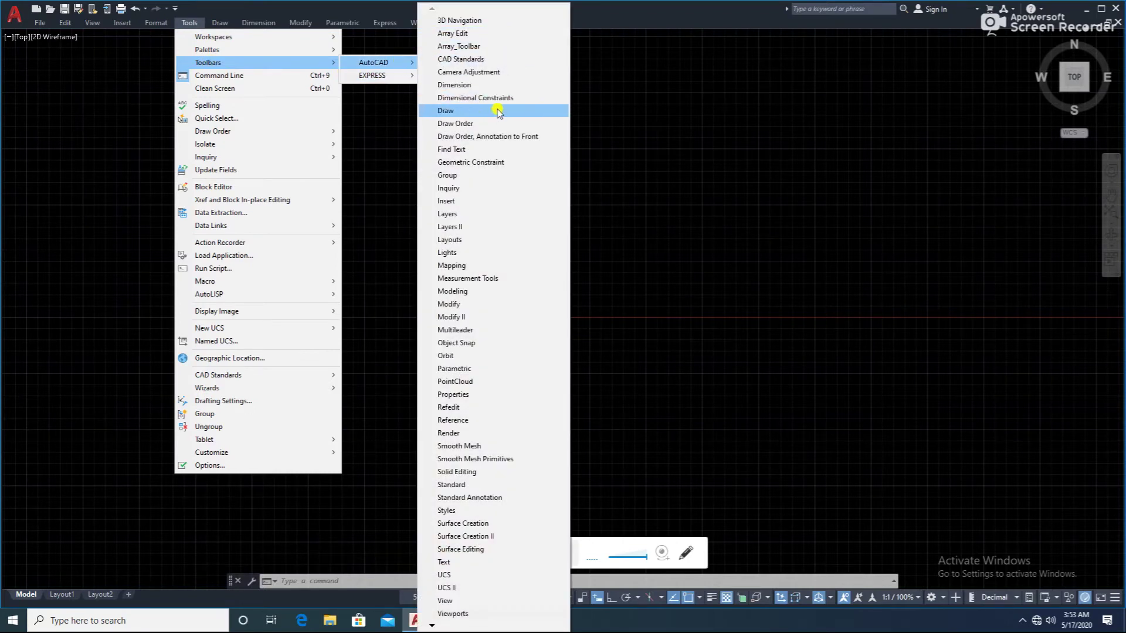
# - Turn on the Draw and Standard toolbars, closing the stray Geometric Constraint toolbar
pyautogui.click(500, 110)
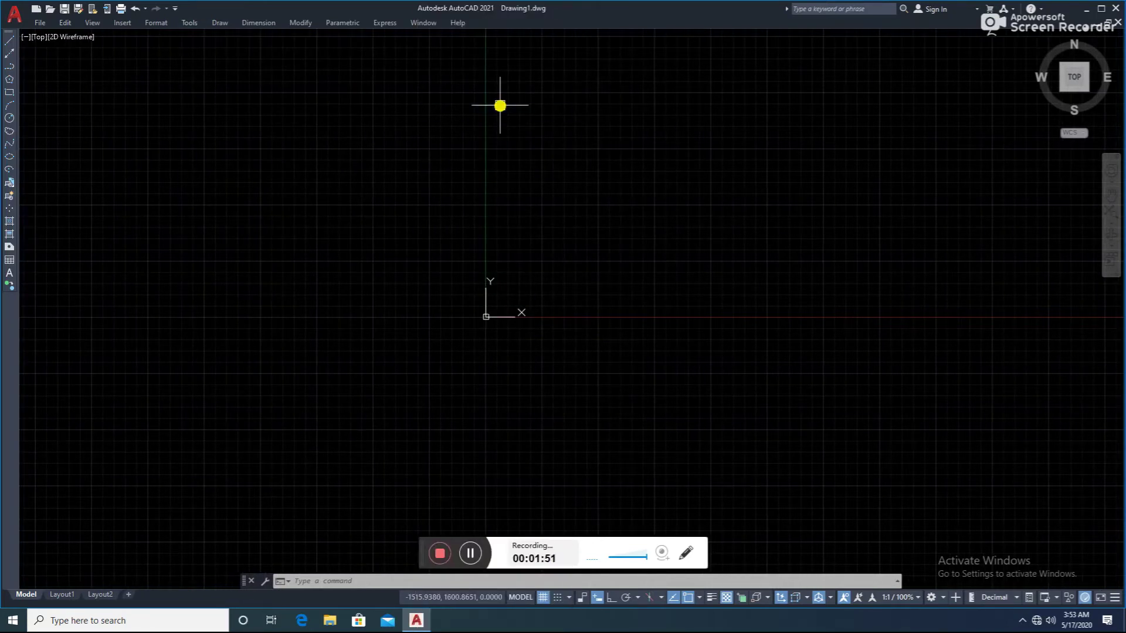
pyautogui.click(189, 24)
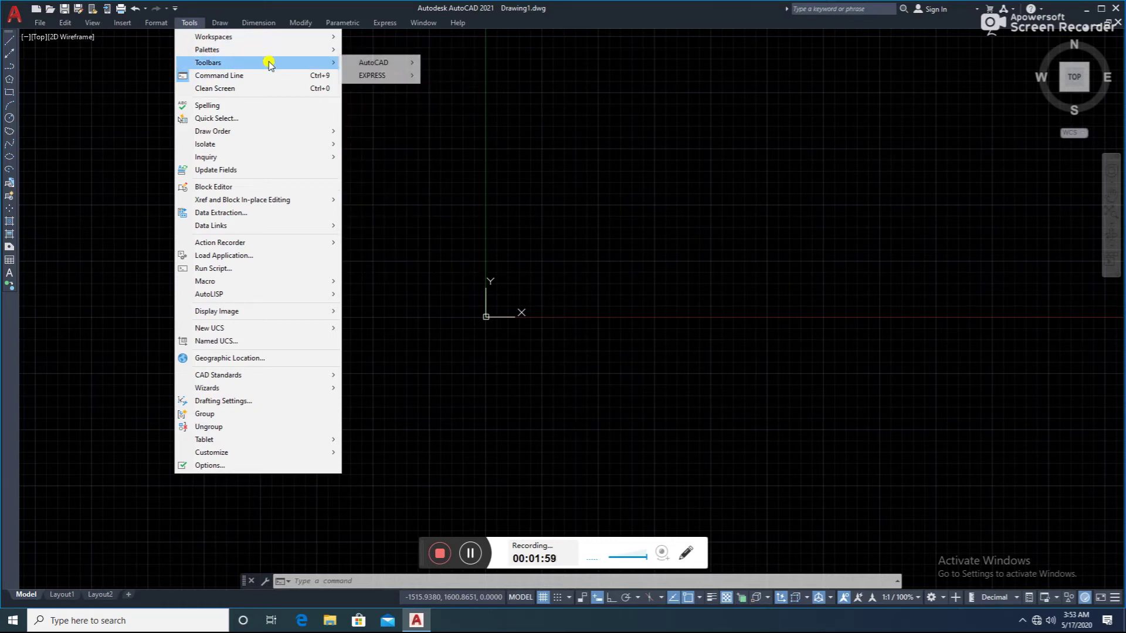
pyautogui.moveTo(208, 62)
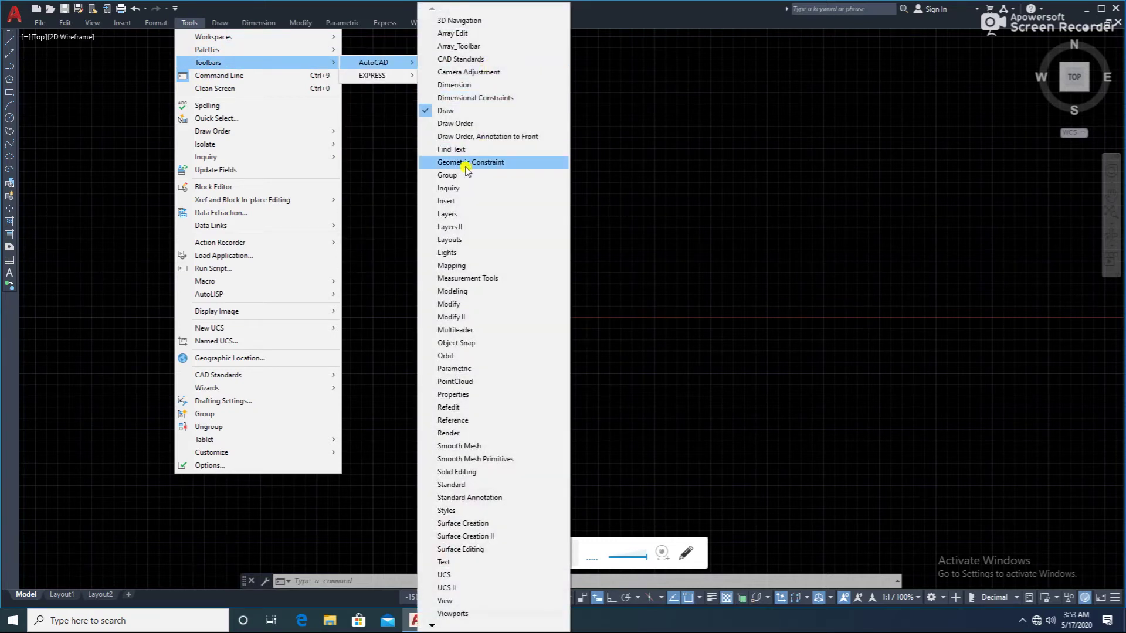
pyautogui.click(466, 168)
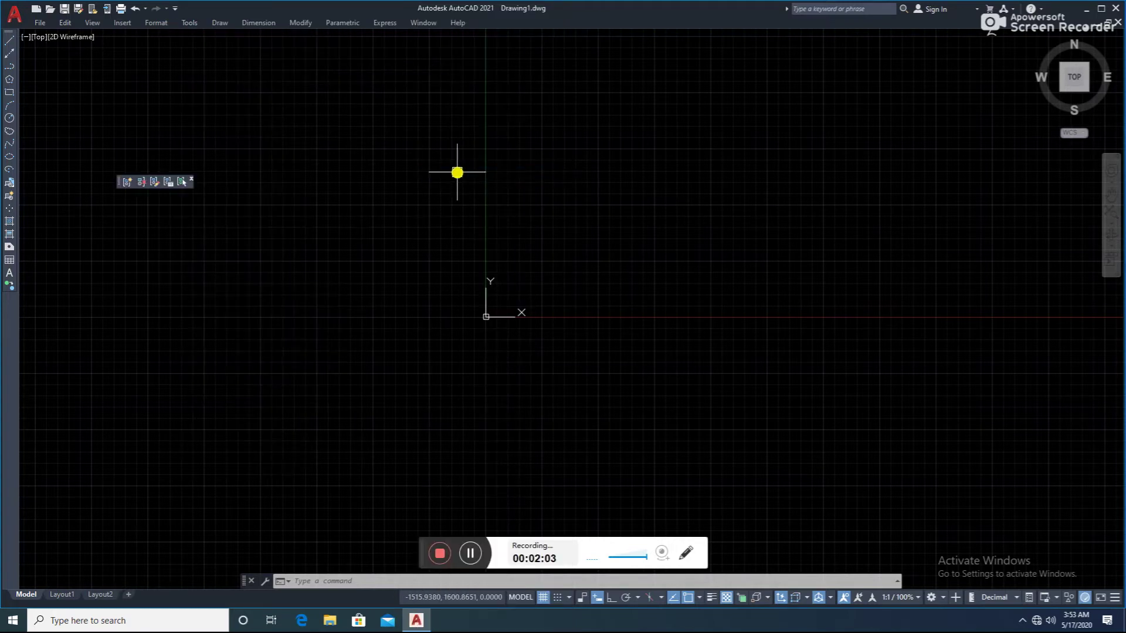
pyautogui.click(194, 179)
pyautogui.click(220, 22)
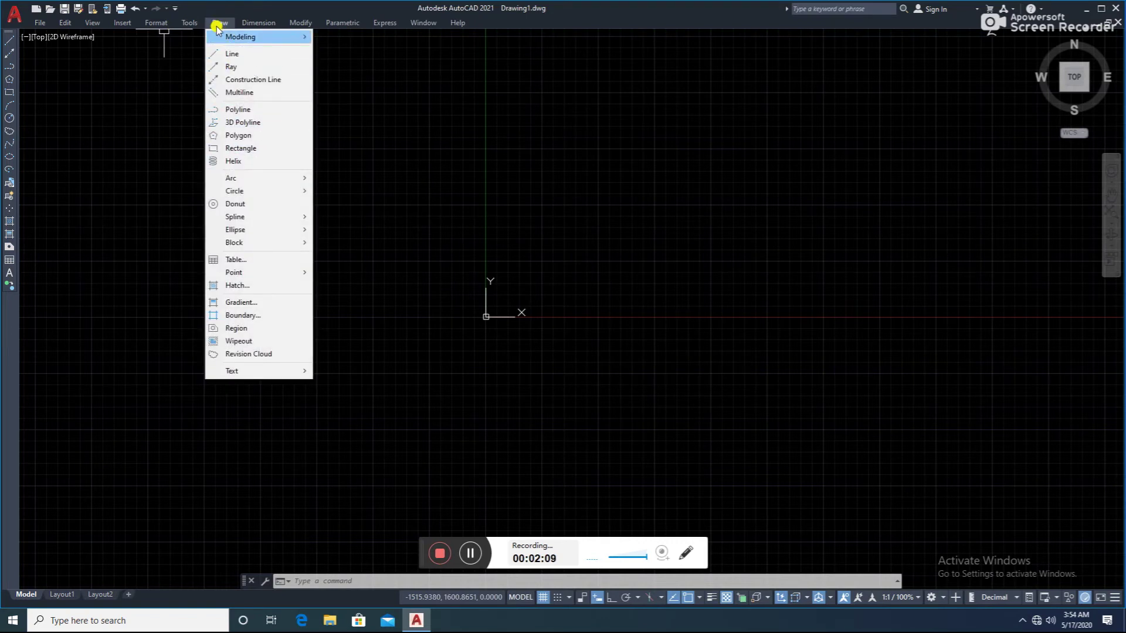
pyautogui.moveTo(208, 62)
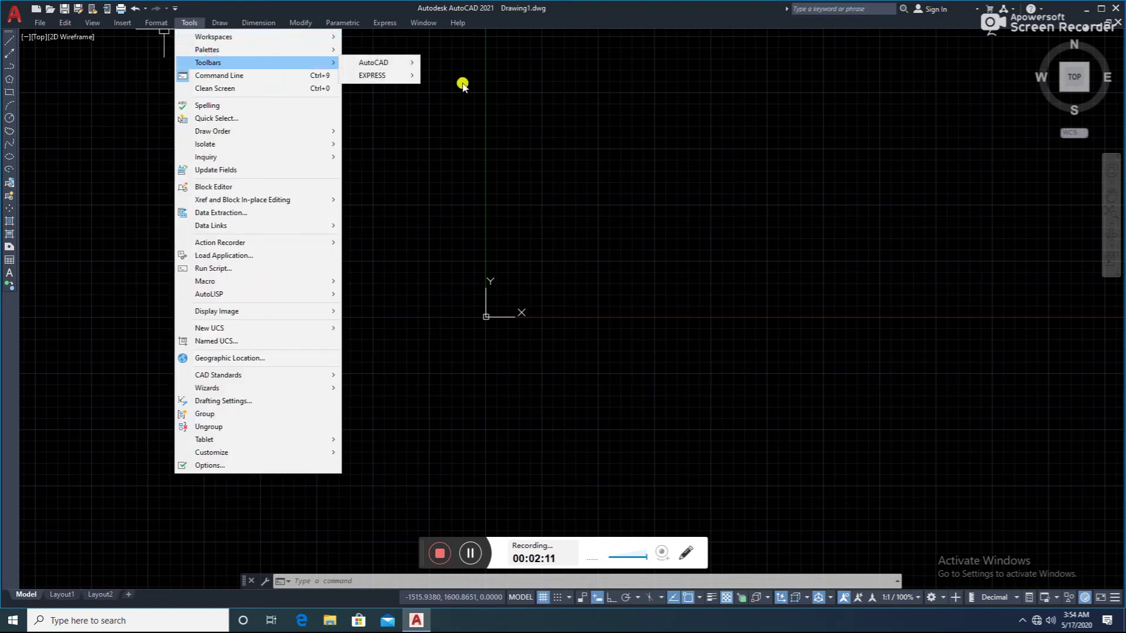
pyautogui.moveTo(373, 62)
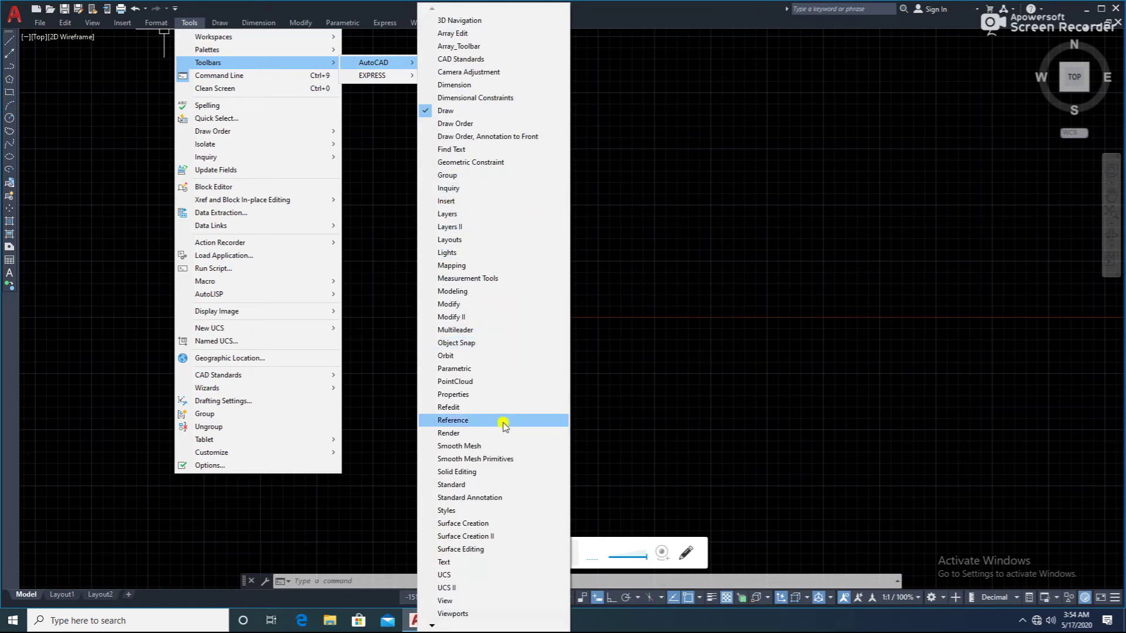
pyautogui.click(489, 485)
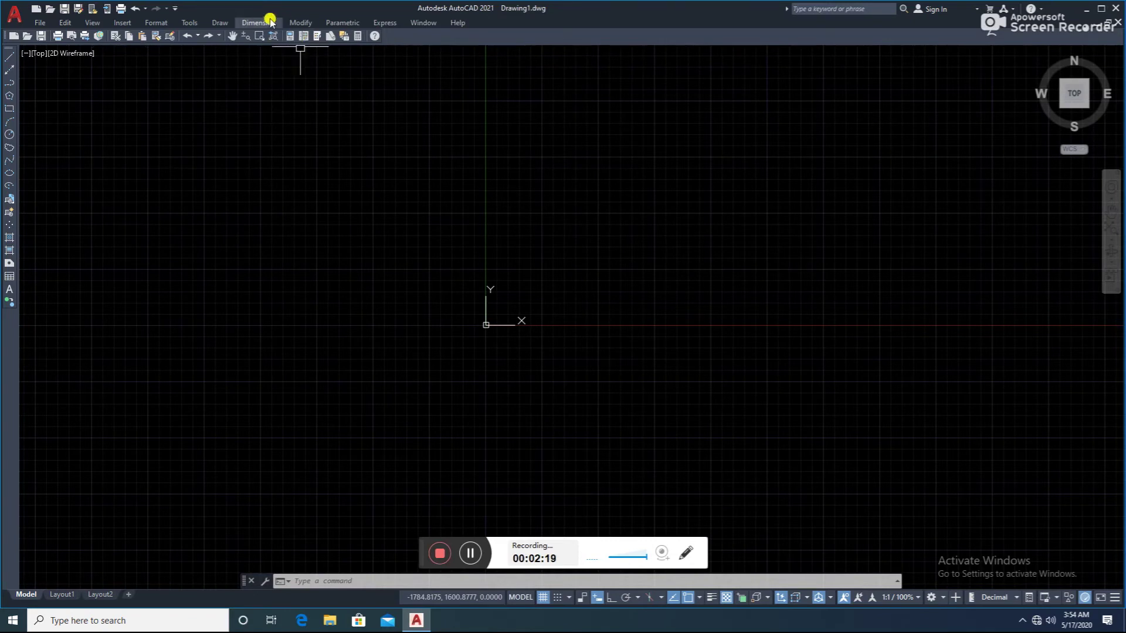
# - Turn on the Dimension toolbar and dock it beside the Standard toolbar
pyautogui.click(191, 22)
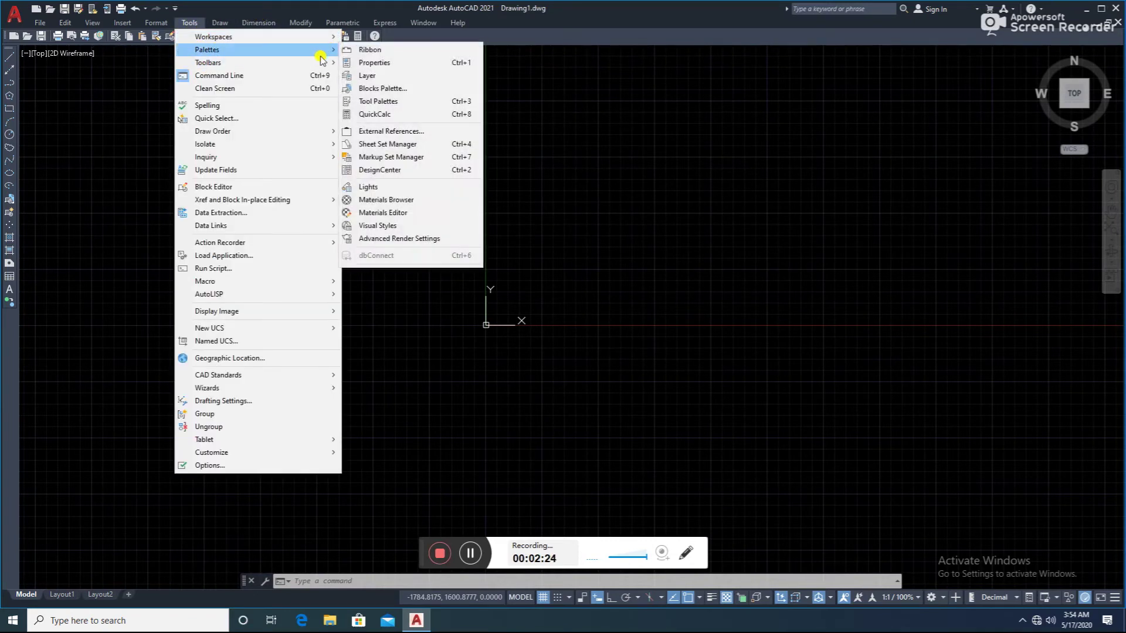
pyautogui.moveTo(374, 62)
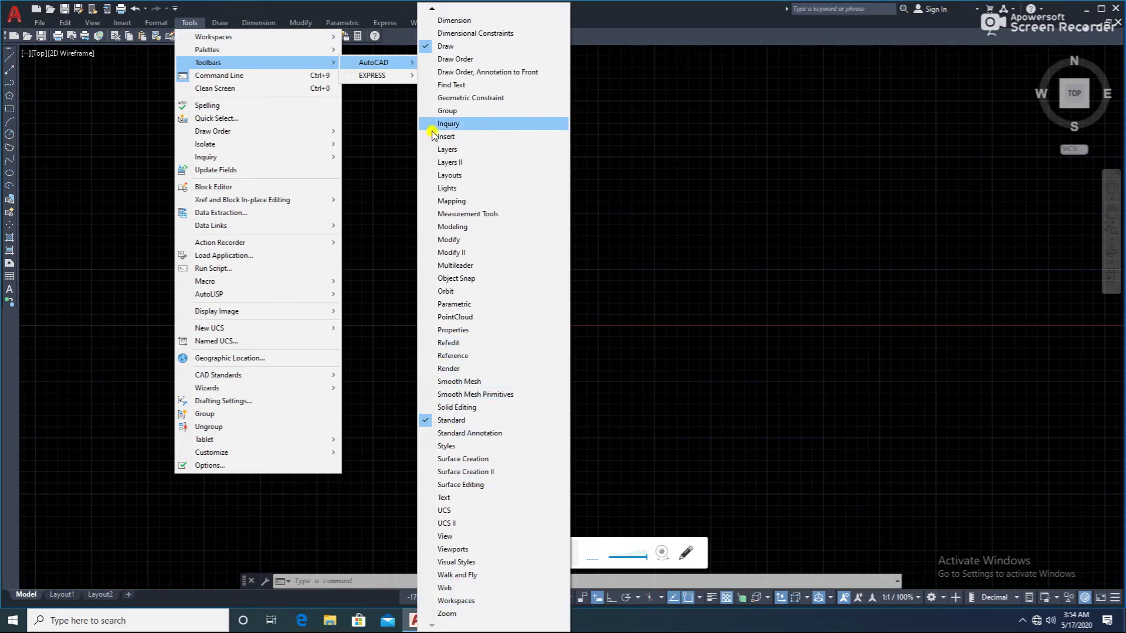
pyautogui.click(443, 21)
pyautogui.moveTo(57, 78); pyautogui.dragTo(572, 39)
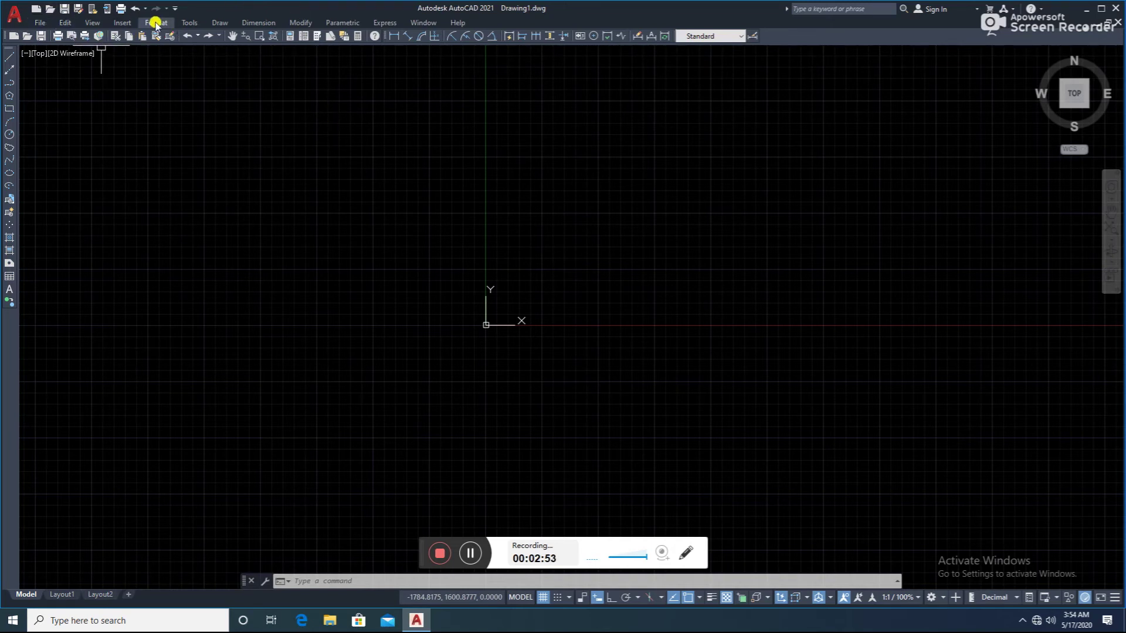
# - Turn on the Layers toolbar from Tools > Toolbars > AutoCAD
pyautogui.click(189, 22)
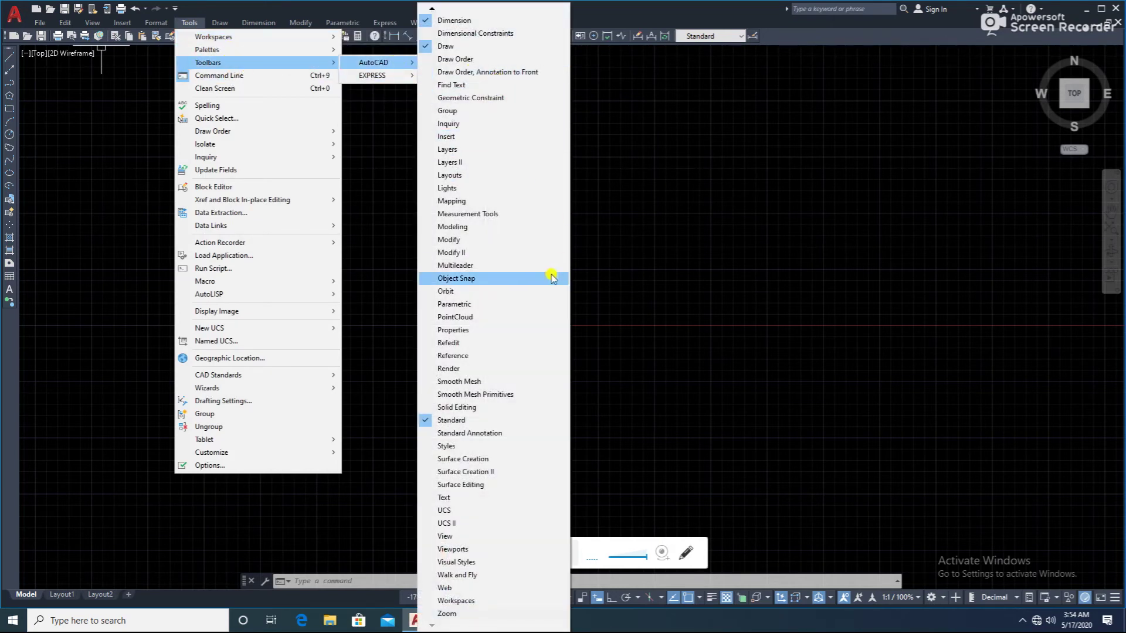
pyautogui.press('Escape')
pyautogui.click(480, 562)
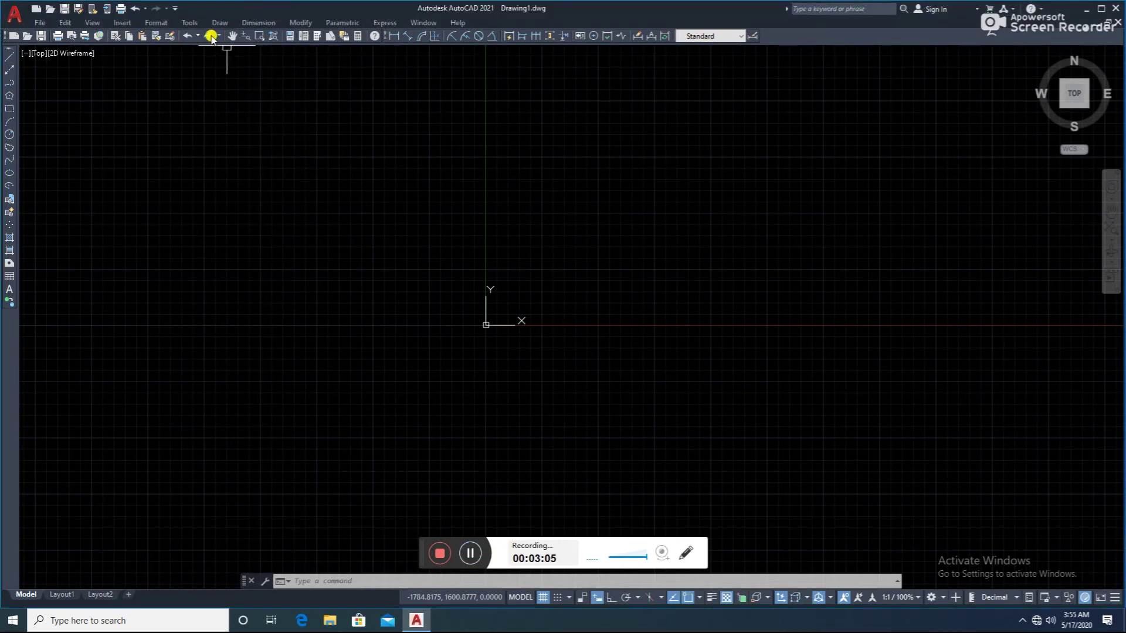
pyautogui.click(189, 23)
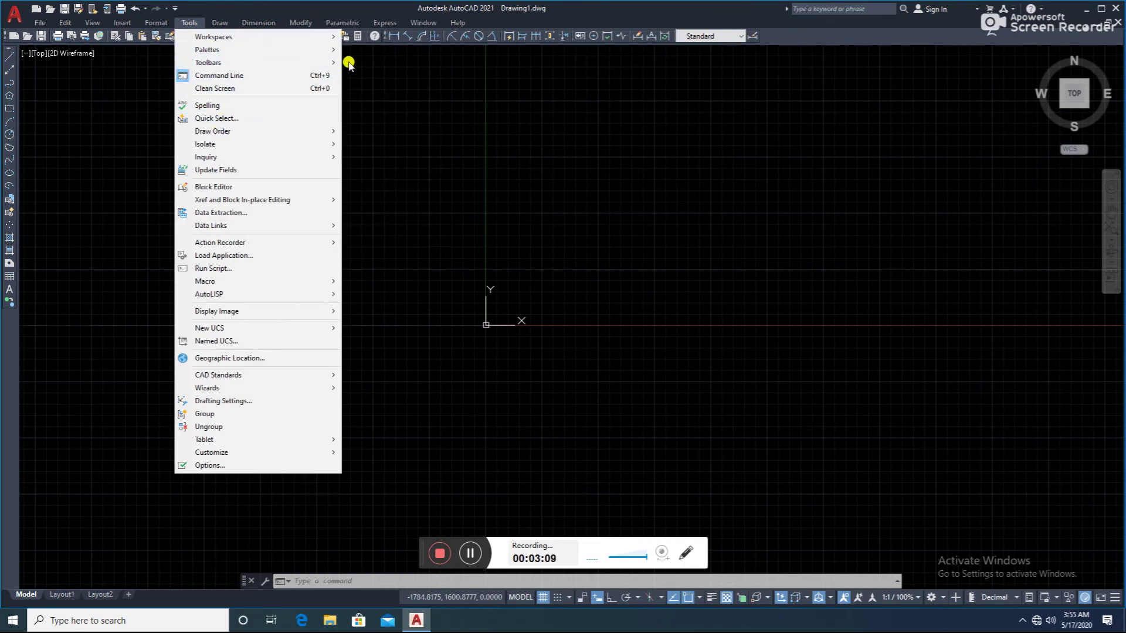
pyautogui.moveTo(373, 63)
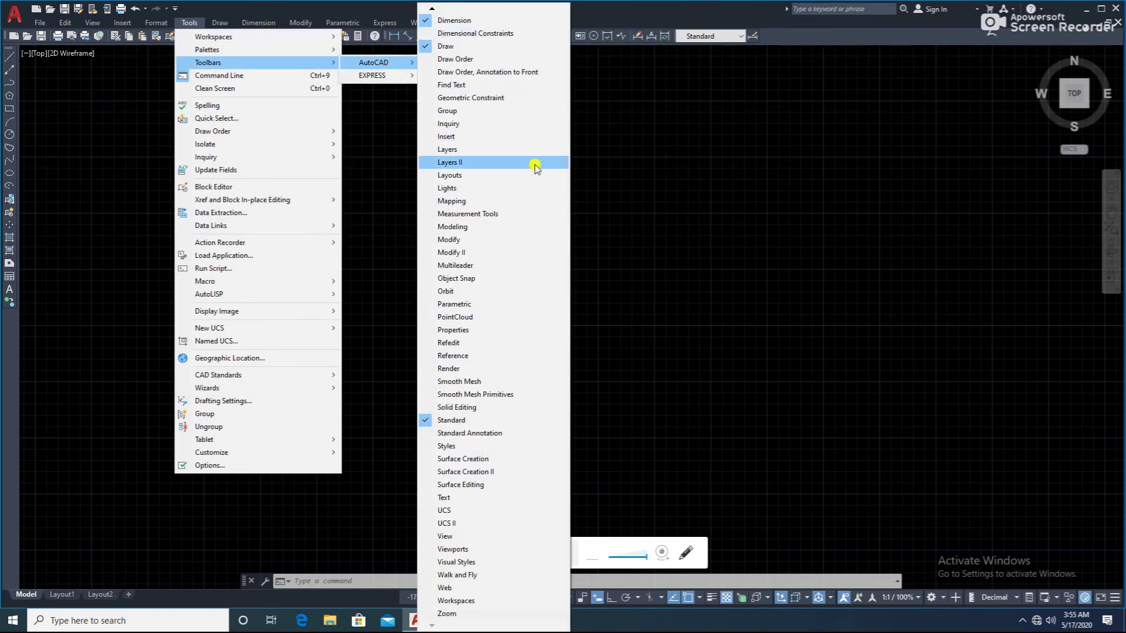
pyautogui.click(509, 154)
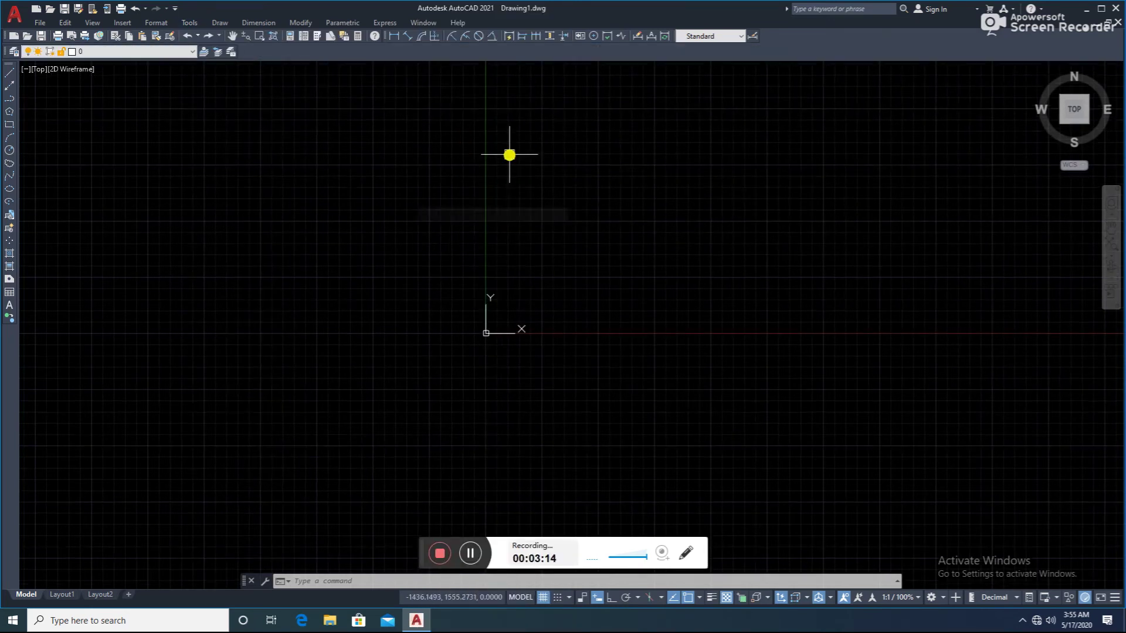
# - Turn on the Modify and Properties toolbars from the toolbar right-click list
pyautogui.rightClick(345, 46)
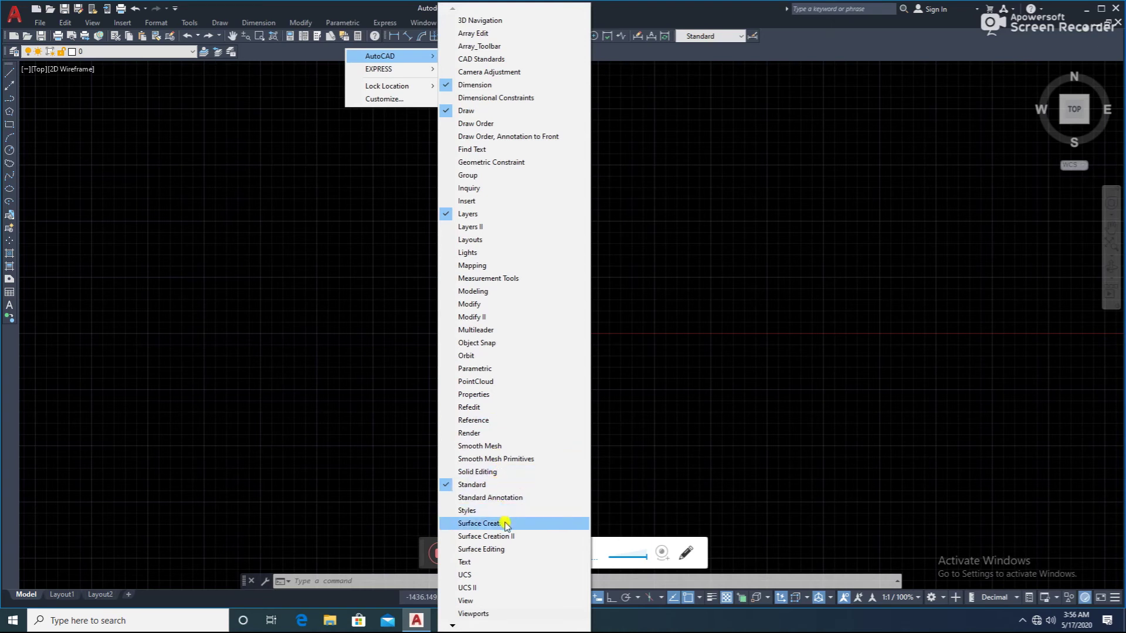
pyautogui.moveTo(387, 55)
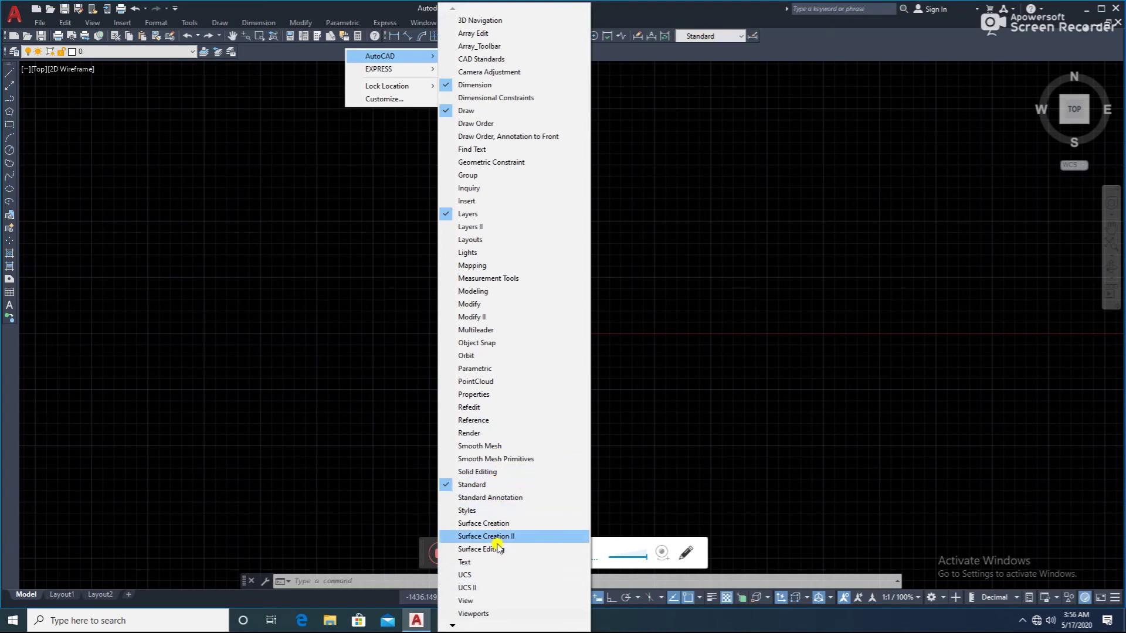
pyautogui.click(472, 304)
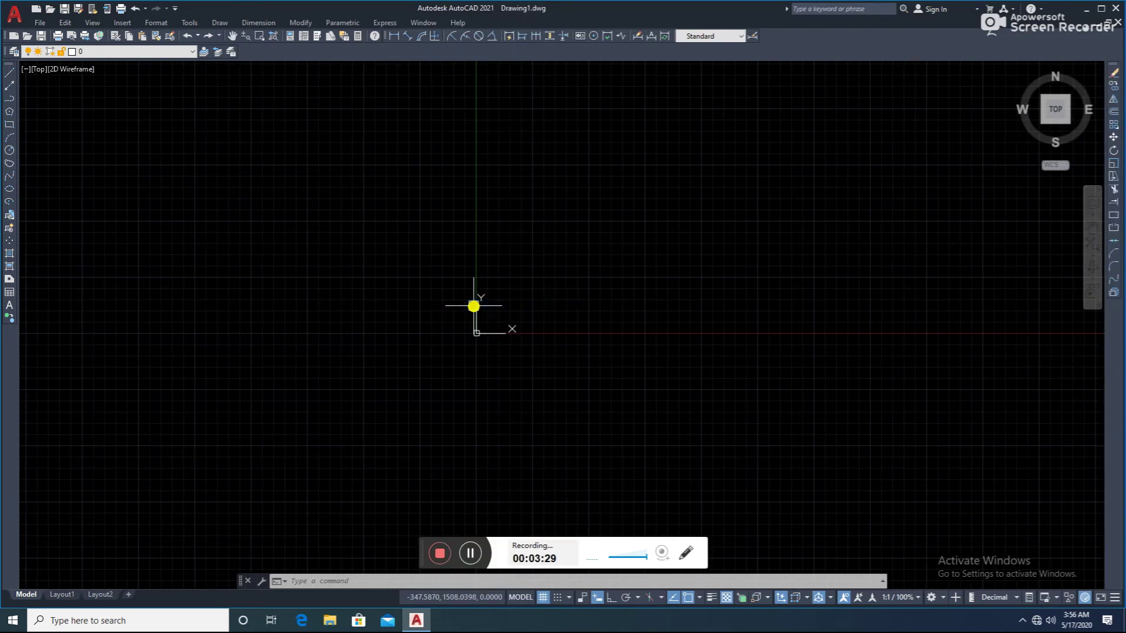
pyautogui.rightClick(463, 51)
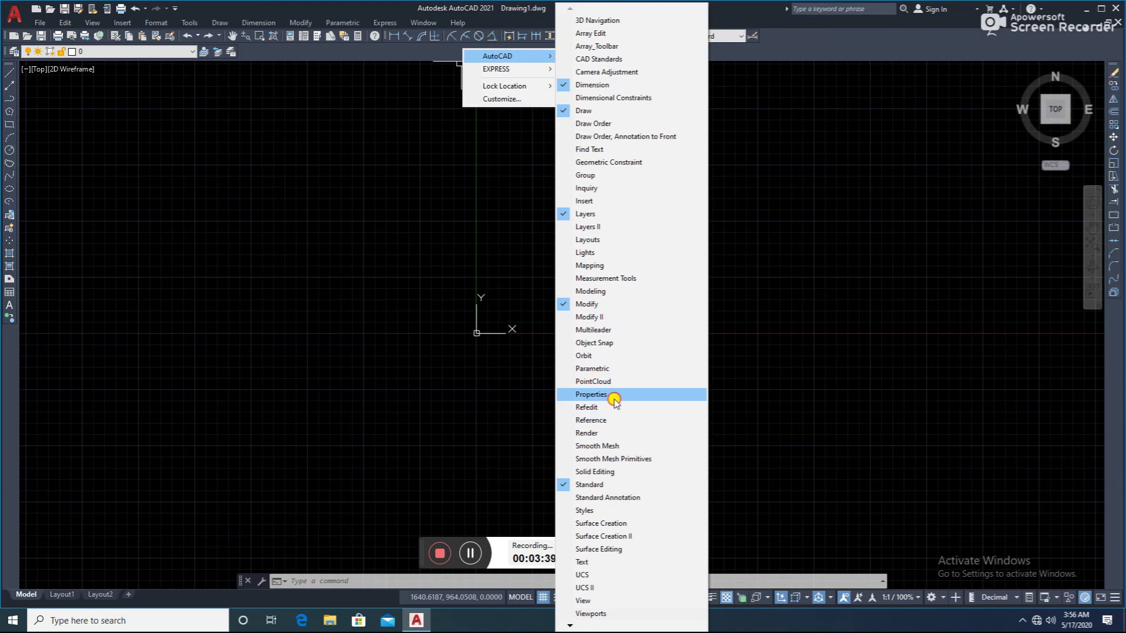
pyautogui.click(614, 396)
# - Zoom and pan the drawing view, then turn the drawing grid off
pyautogui.scroll(3, 449, 186)
pyautogui.moveTo(366, 230)
pyautogui.mouseDown(button='middle')
pyautogui.moveTo(455, 234)
pyautogui.moveTo(370, 201)
pyautogui.moveTo(330, 256)
pyautogui.mouseUp(button='middle')
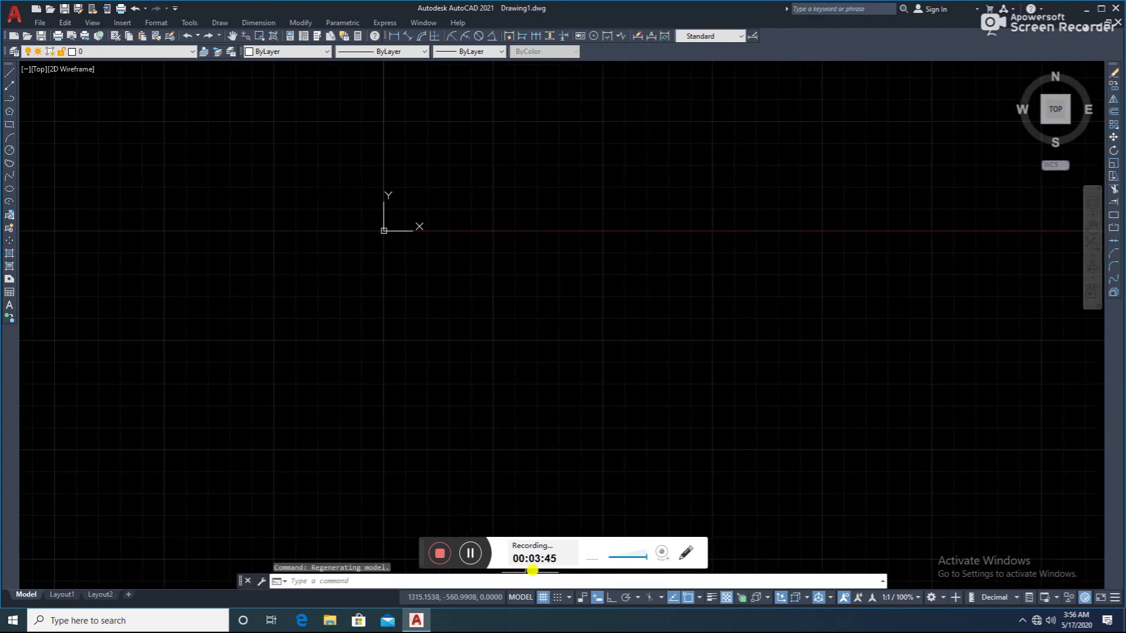
pyautogui.click(544, 598)
pyautogui.moveTo(558, 262); pyautogui.dragTo(390, 245, button='middle')
pyautogui.rightClick(551, 598)
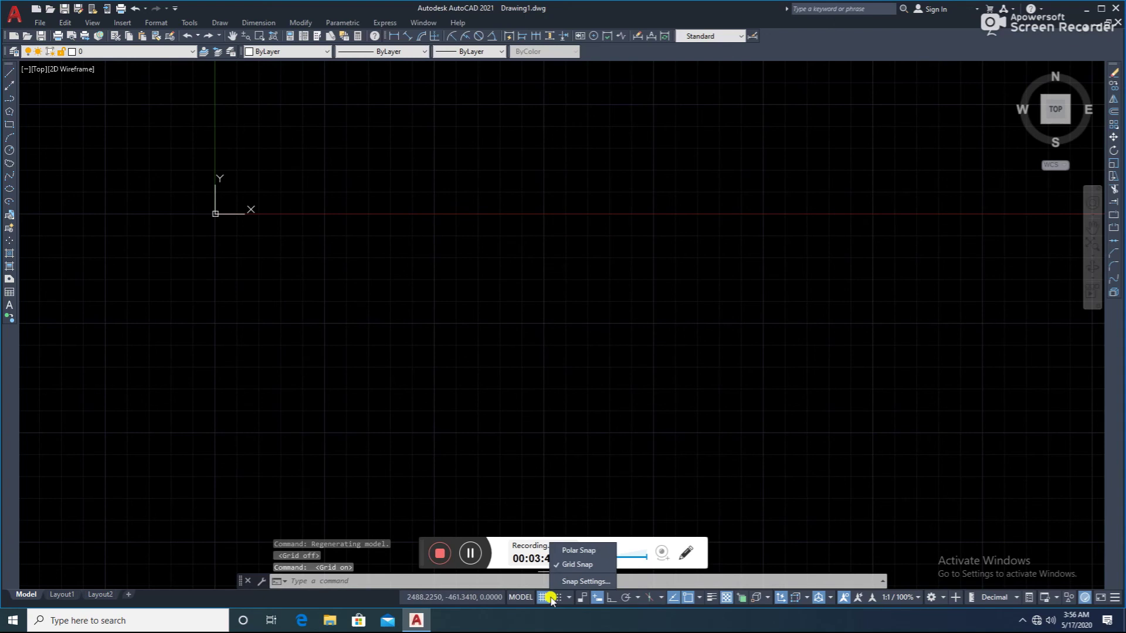
pyautogui.press('Escape')
pyautogui.press('Escape')
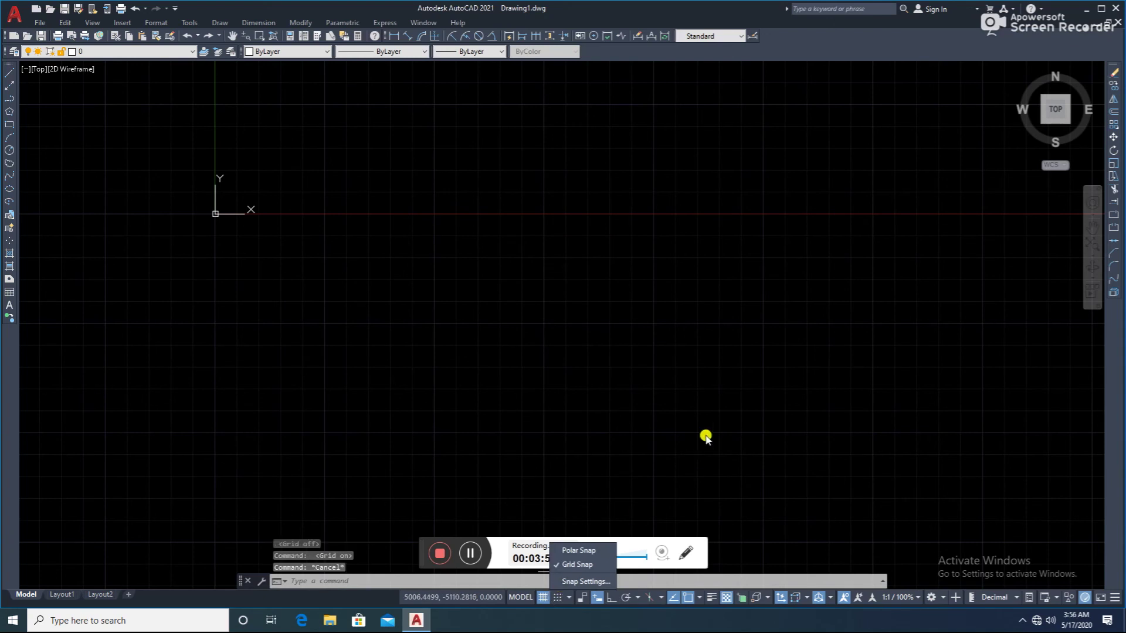
pyautogui.click(635, 394)
pyautogui.click(369, 317)
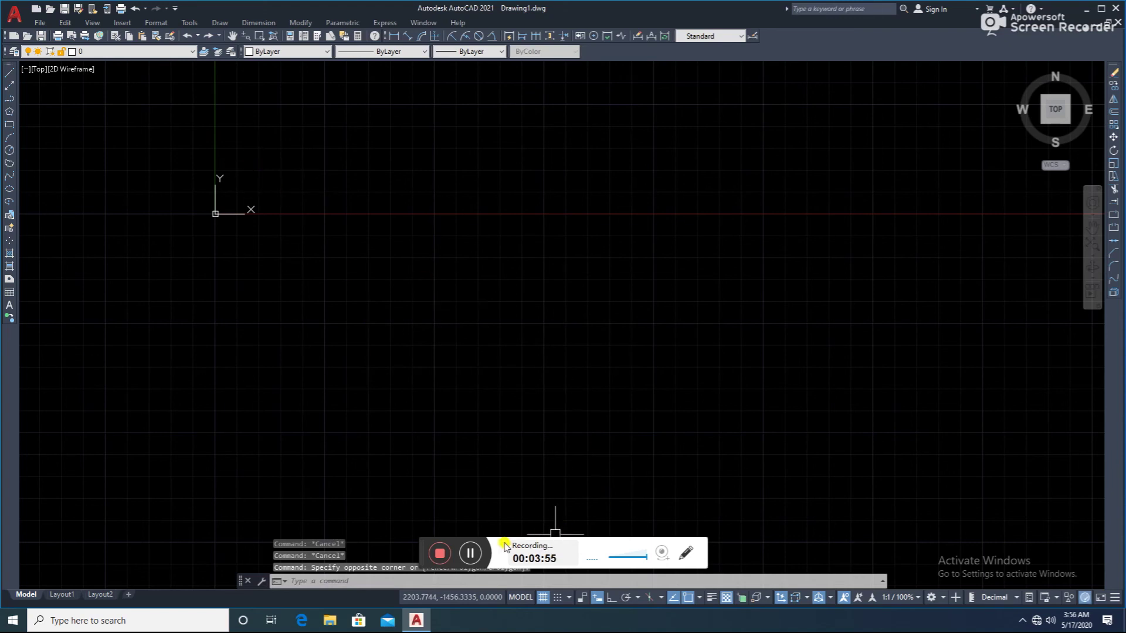